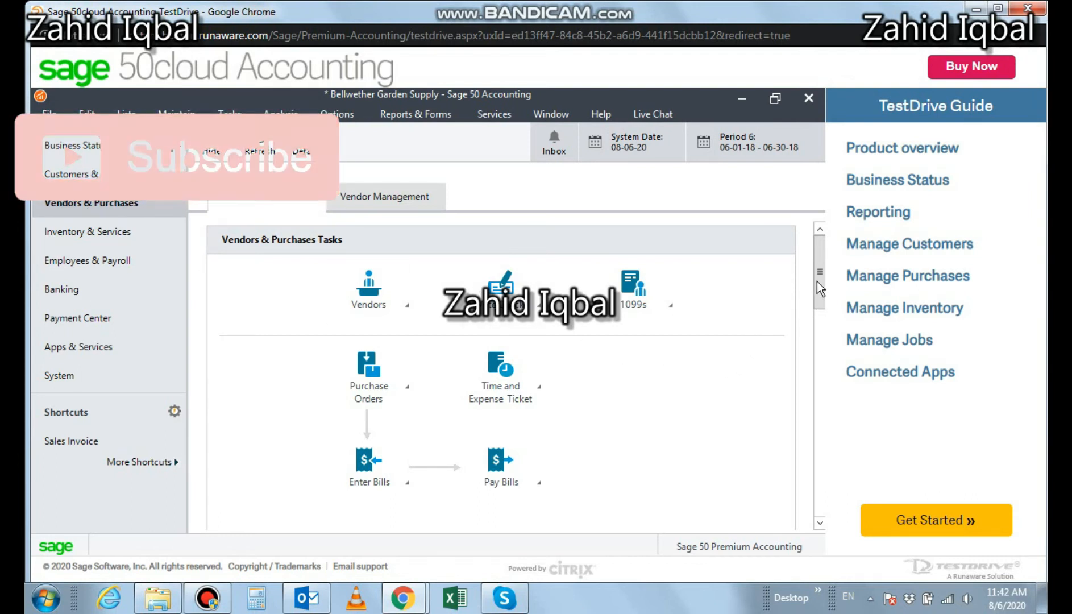
- Change the Windows color scheme to Windows 7 Basic in the performance prompt
left_click_drag(819, 276, 815, 310)
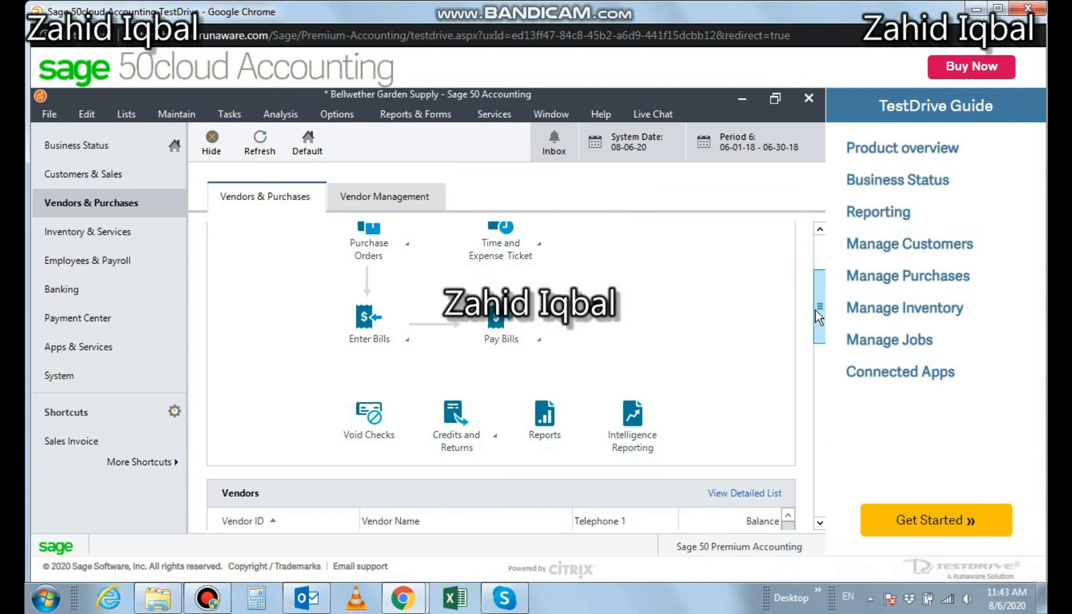
left_click_drag(815, 307, 815, 299)
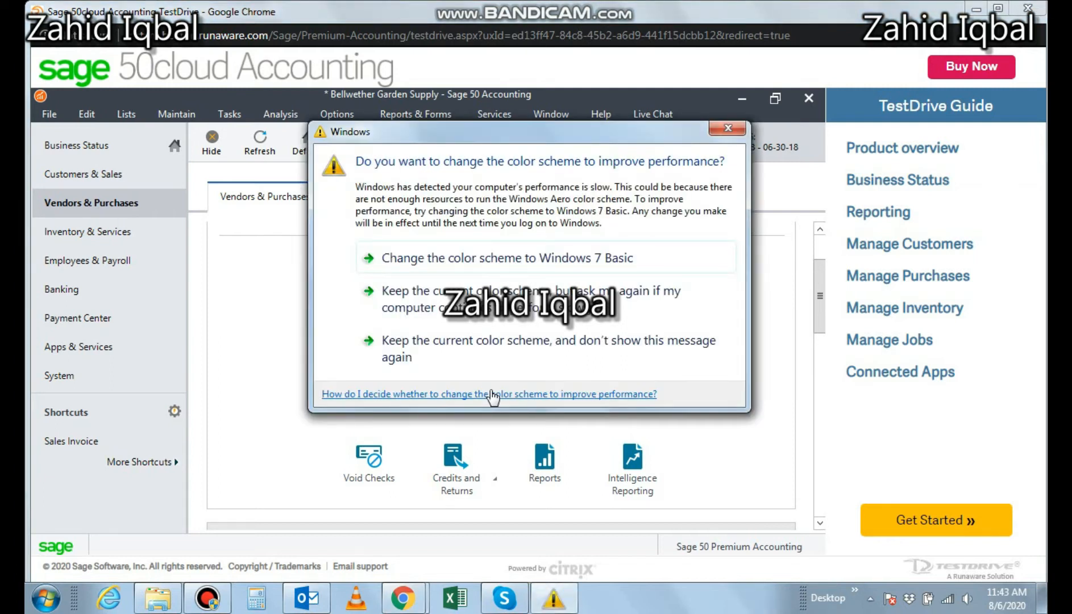
left_click(460, 260)
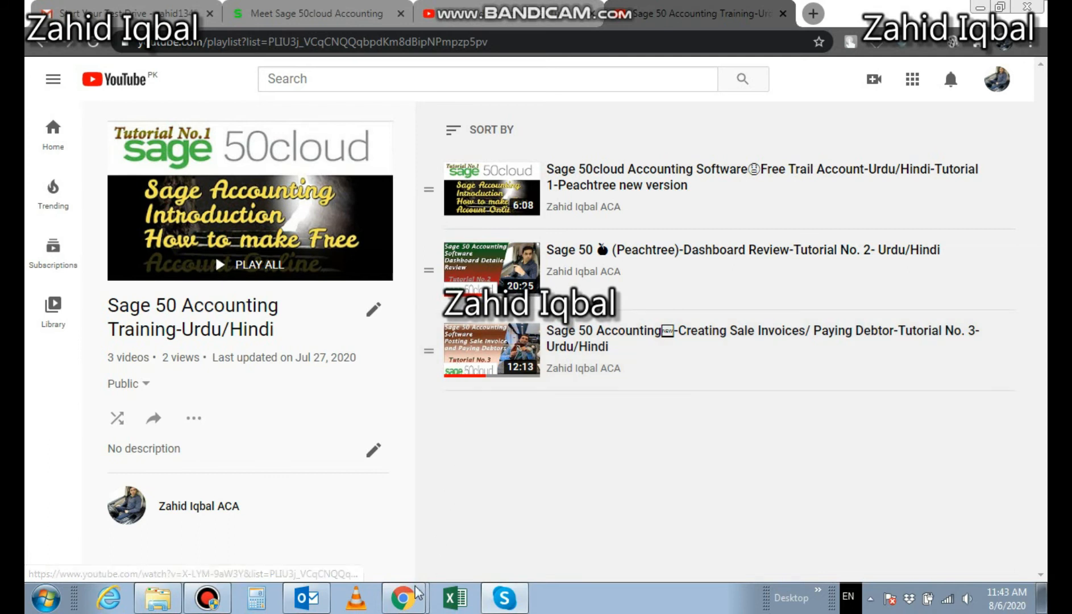
- Review the Sage 50 Accounting Training playlist in the YouTube window and return to the Sage 50cloud TestDrive window
mouse_move(414, 604)
left_click(415, 562)
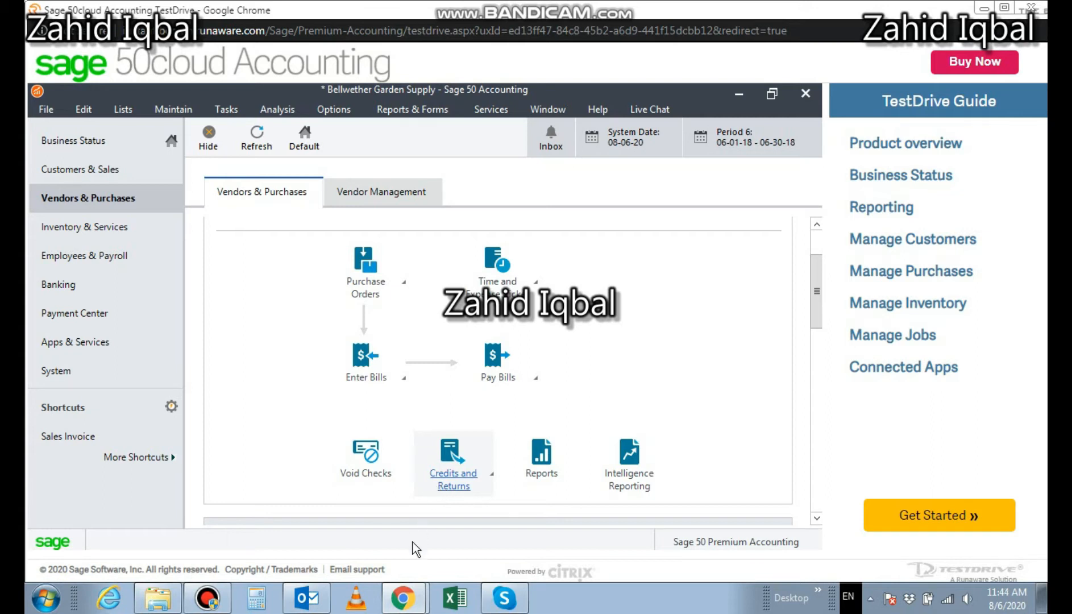
mouse_move(404, 595)
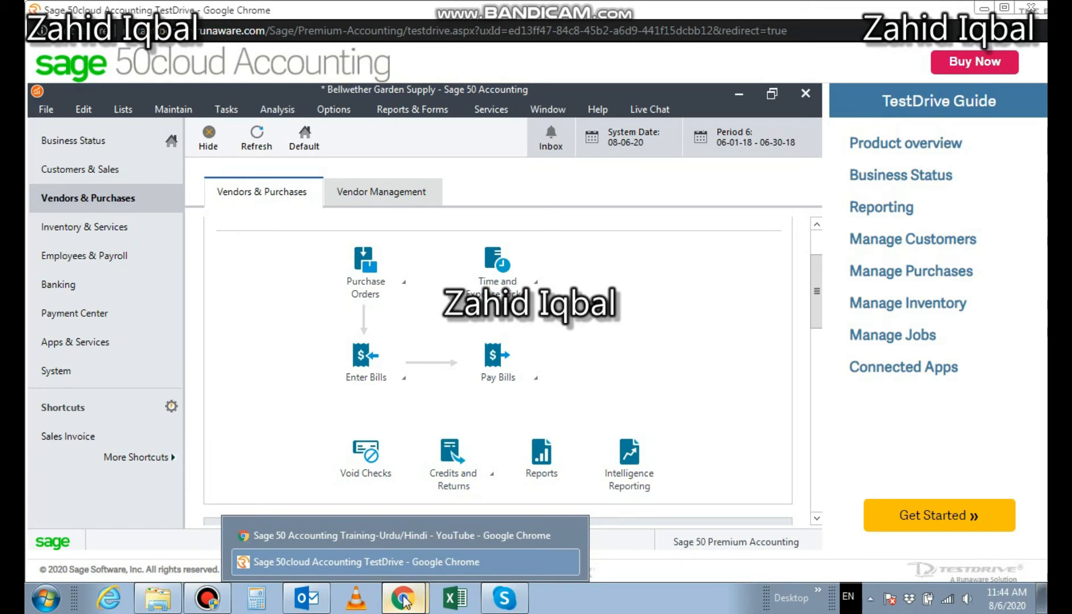
left_click(405, 536)
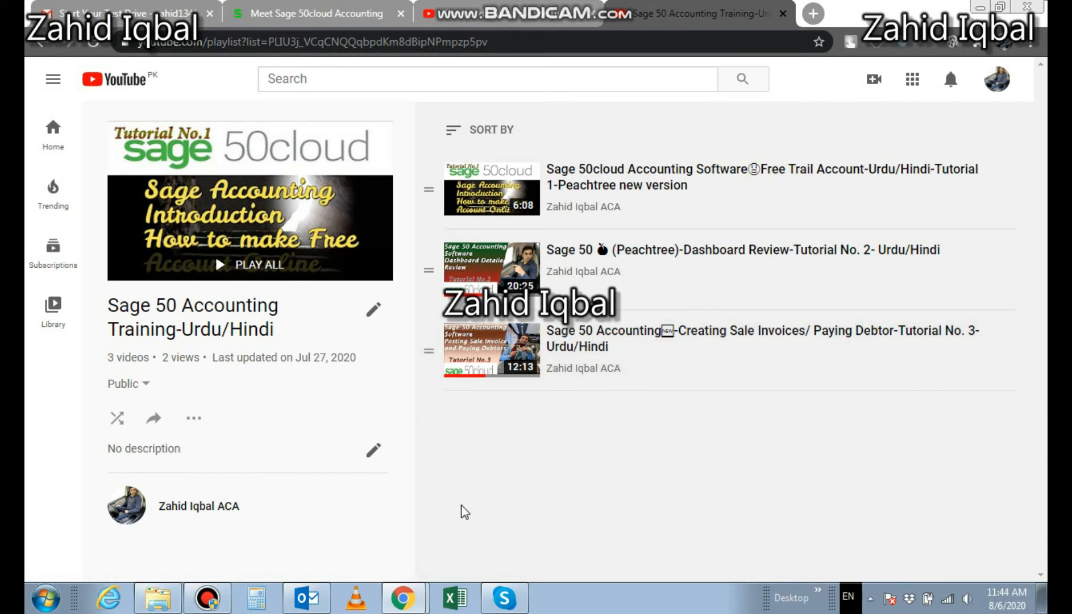
mouse_move(407, 599)
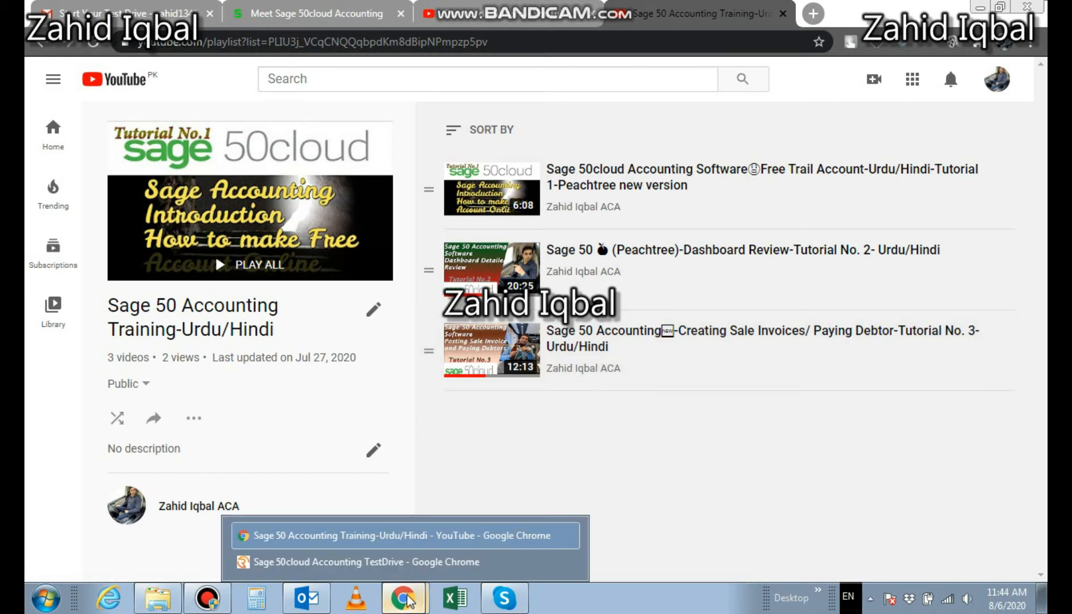
left_click(405, 565)
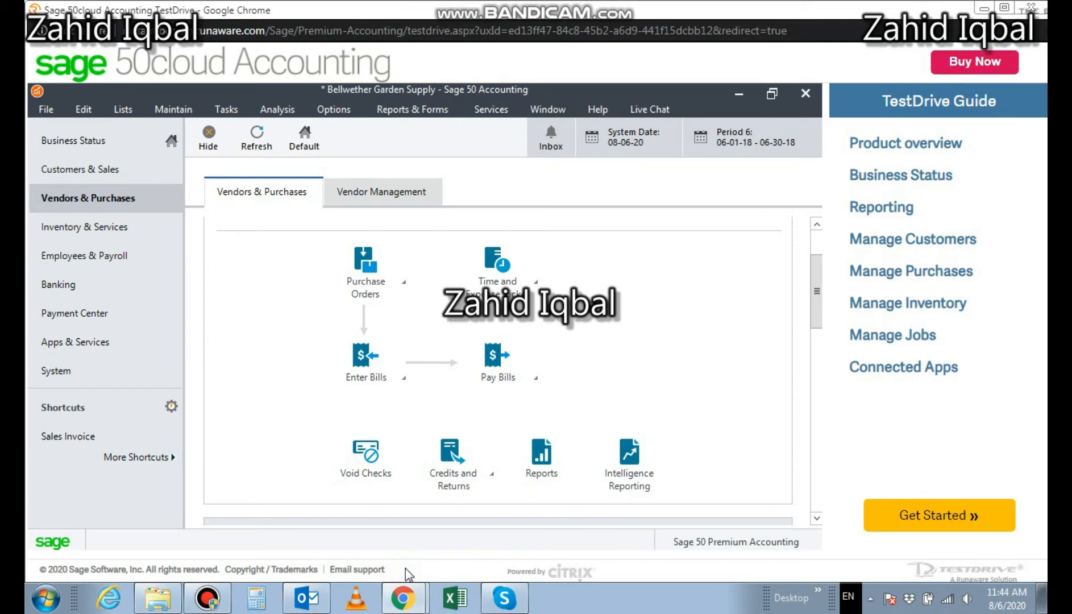
- Start a new purchase order for vendor AKERSON, keeping the Mail To remit address
left_click(372, 295)
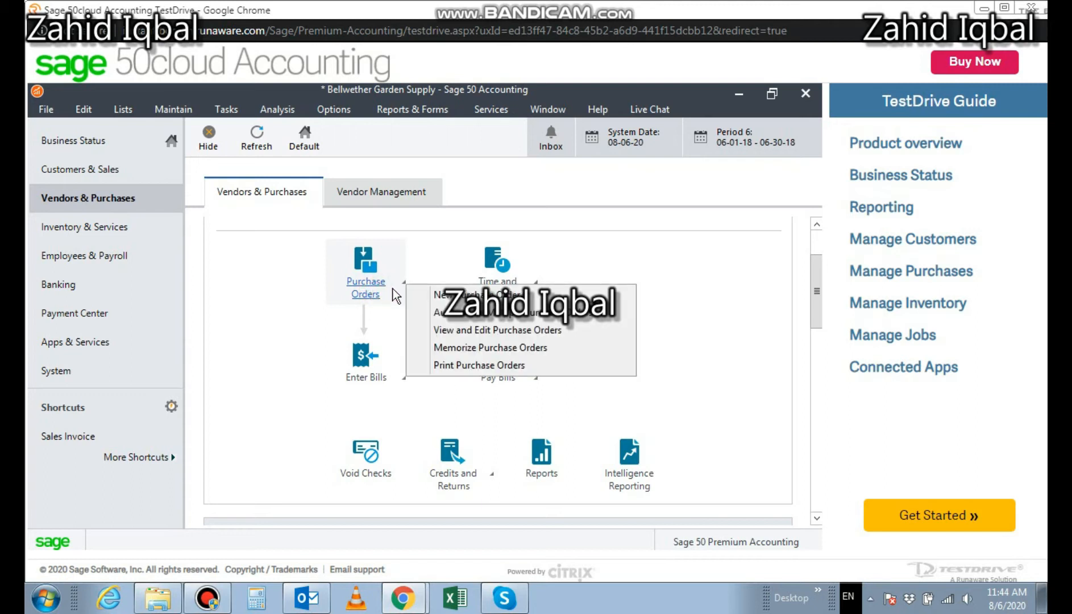
left_click(436, 295)
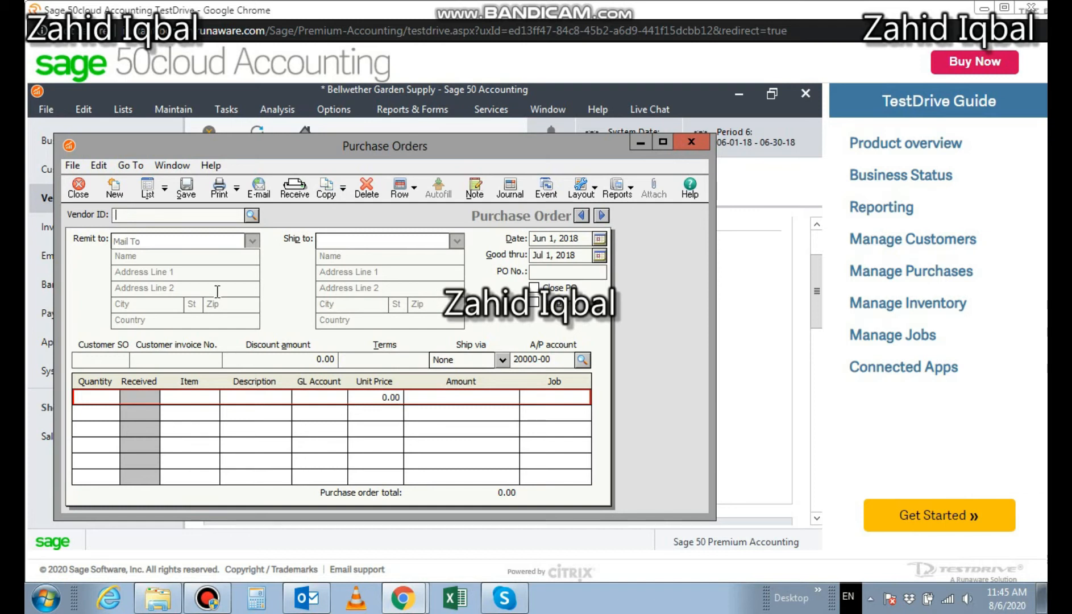
left_click(167, 215)
type("and")
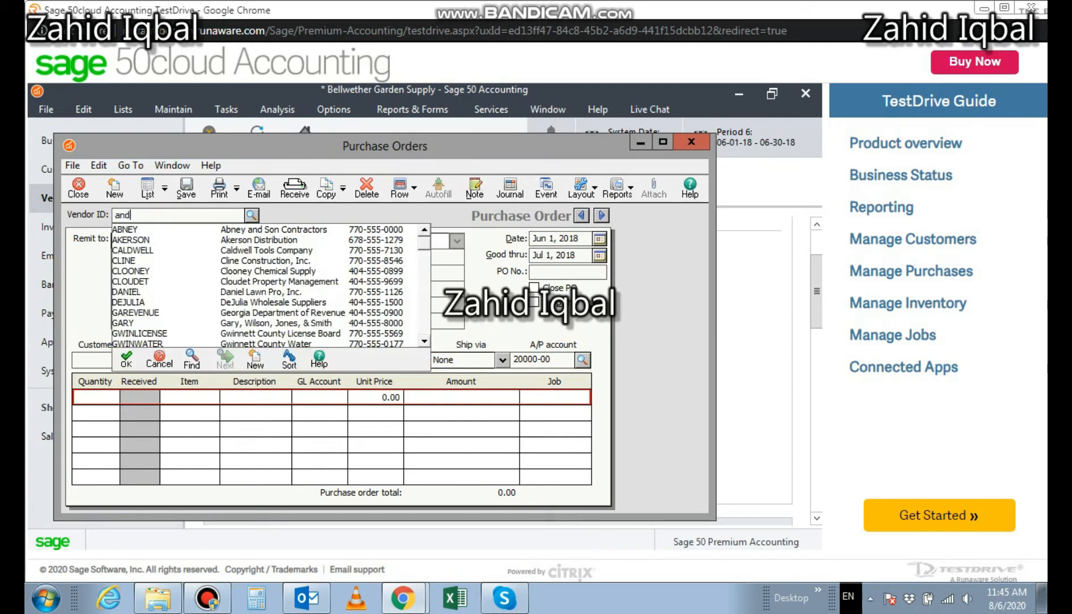
double_click(118, 240)
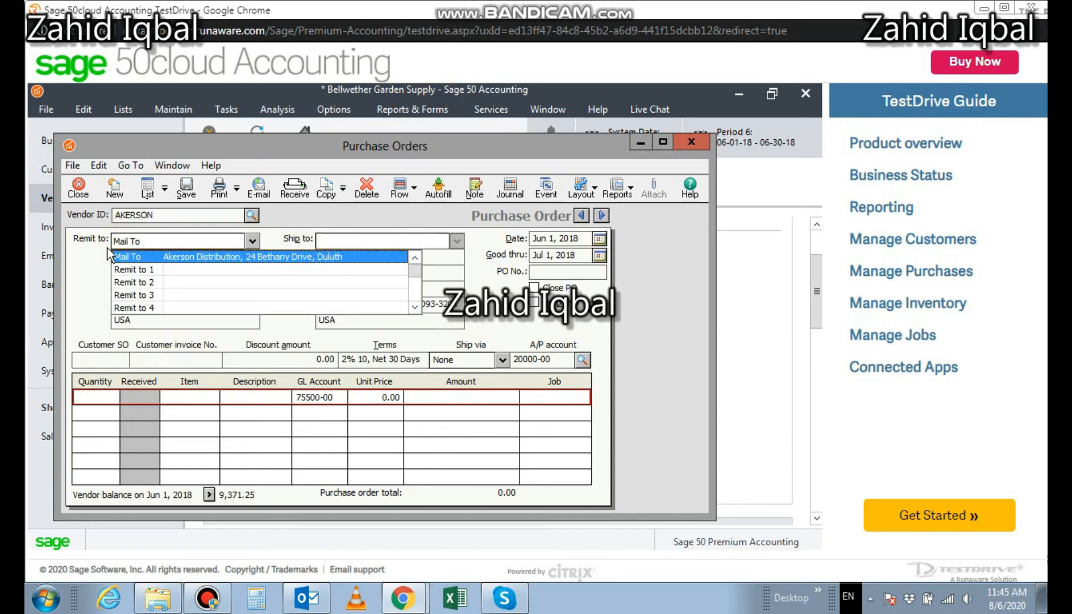
left_click(88, 262)
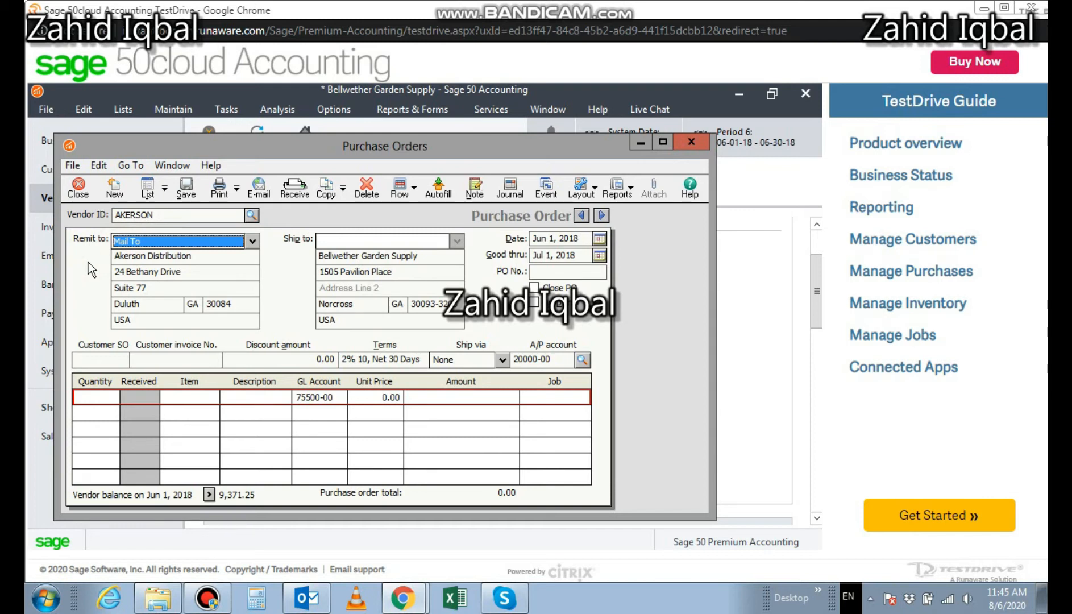
- Add a line to the purchase order for quantity 3 of item POTS-30400
left_click(101, 395)
type("3")
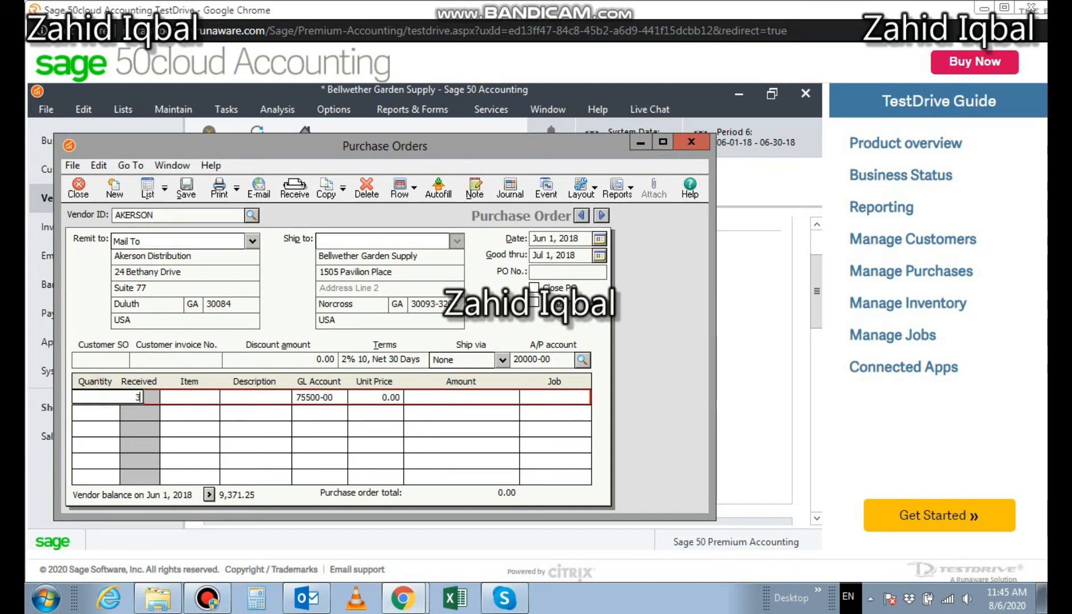
left_click(205, 397)
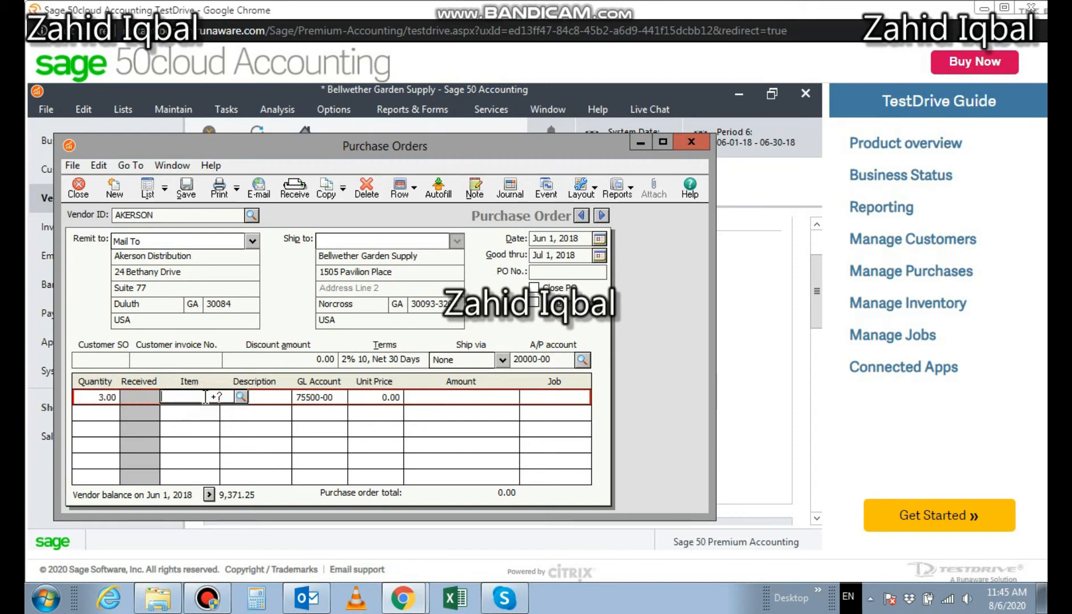
type("sEFL-31100")
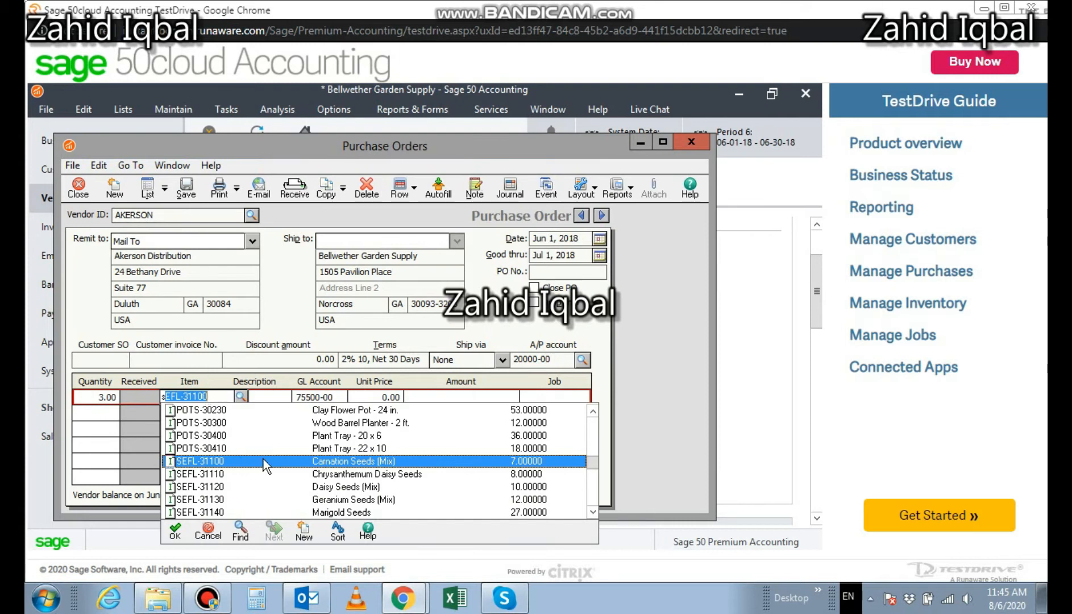
double_click(321, 436)
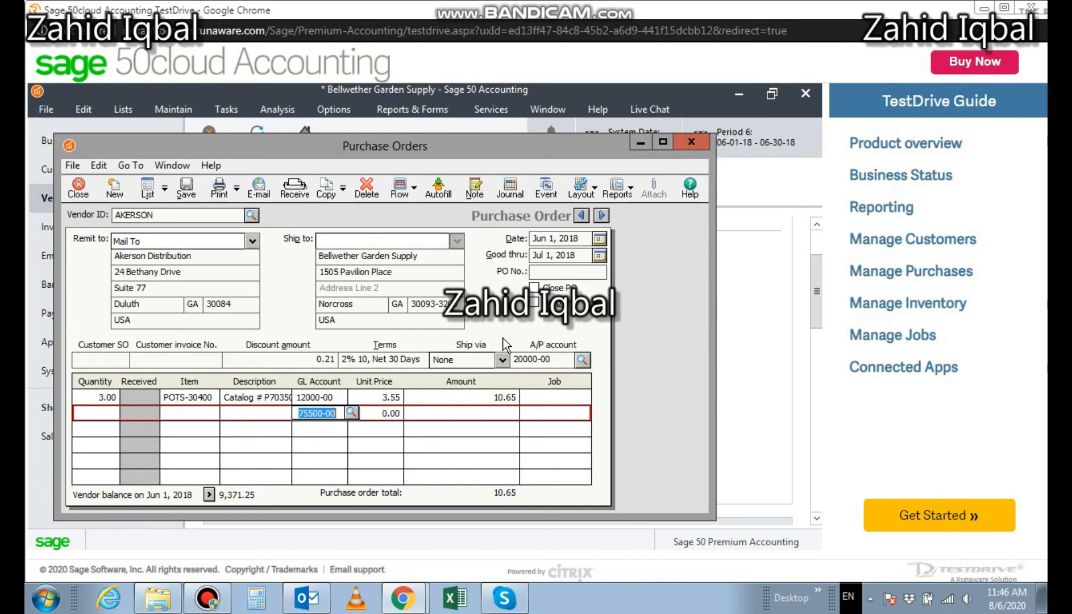
- Enter the PO number, then save the purchase order and close its form
left_click(537, 271)
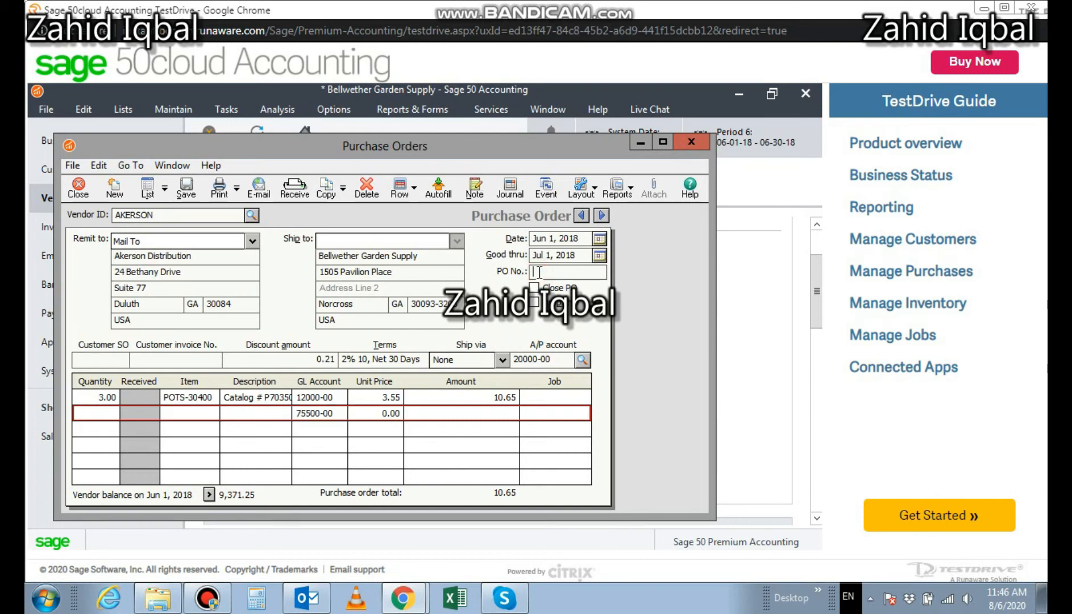
type("4")
left_click(186, 187)
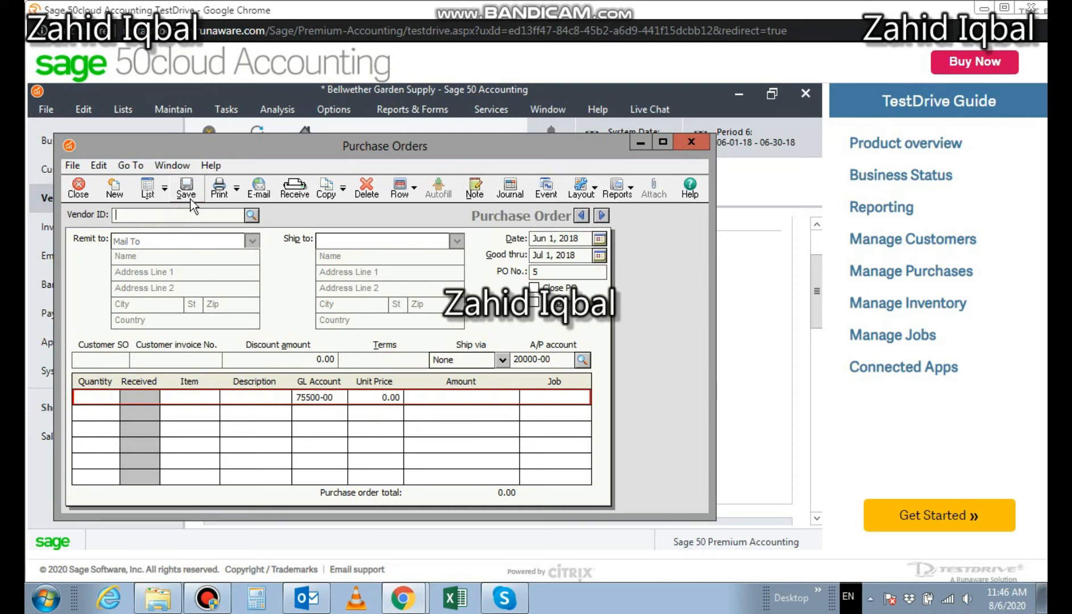
left_click(79, 188)
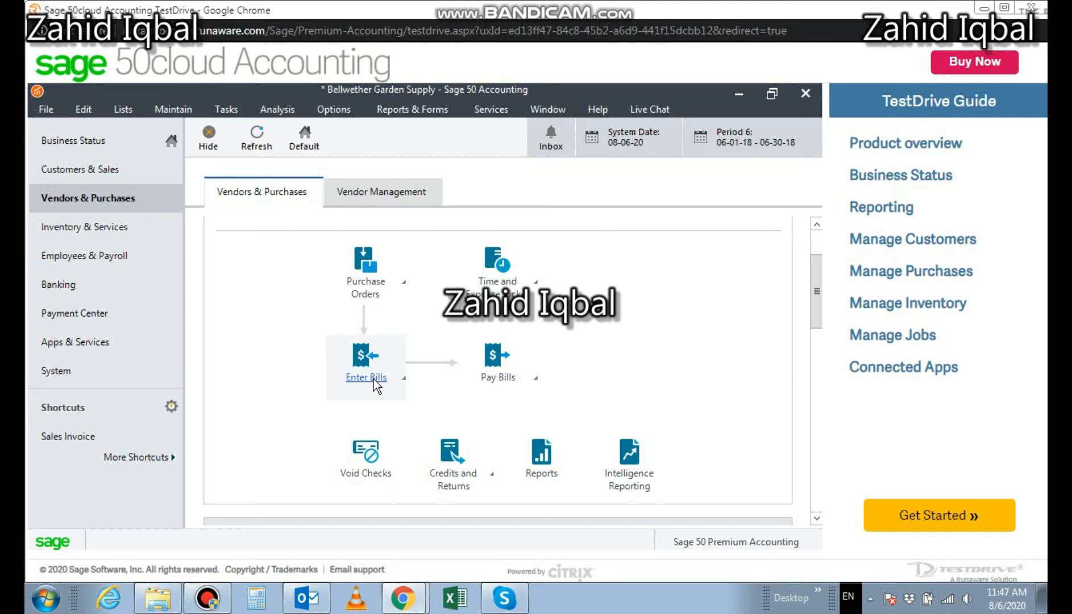
- Start a new bill for vendor CLOONEY with invoice number 23
left_click(373, 379)
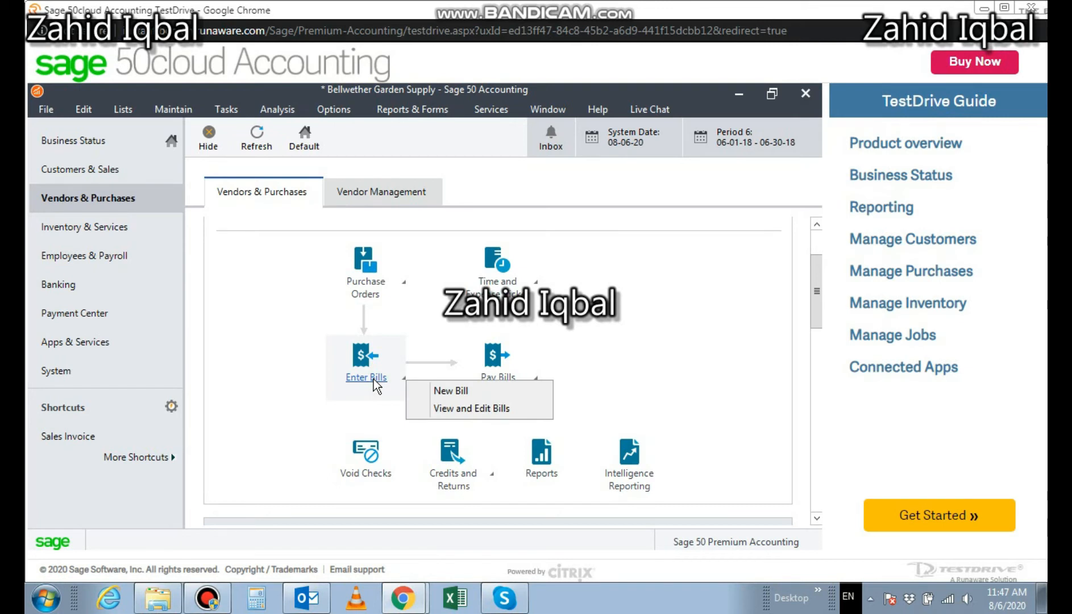
left_click(463, 394)
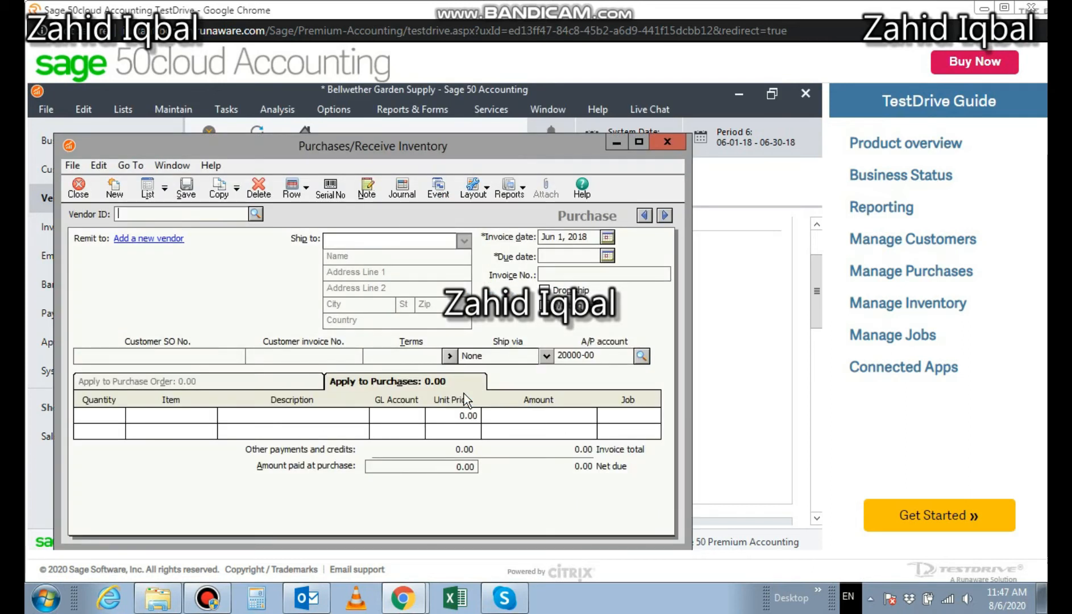
type("and")
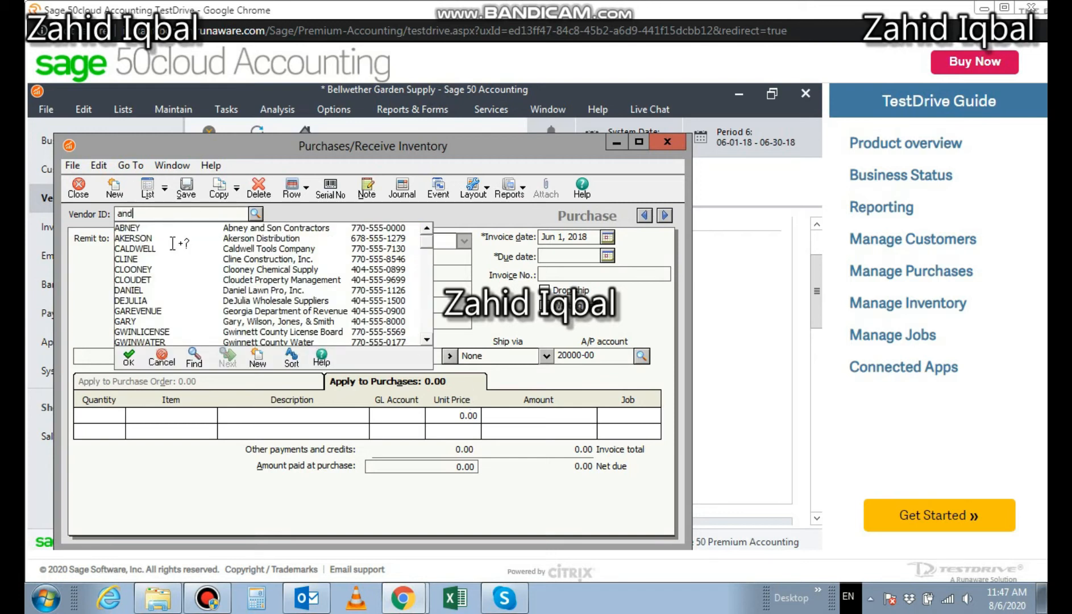
double_click(138, 269)
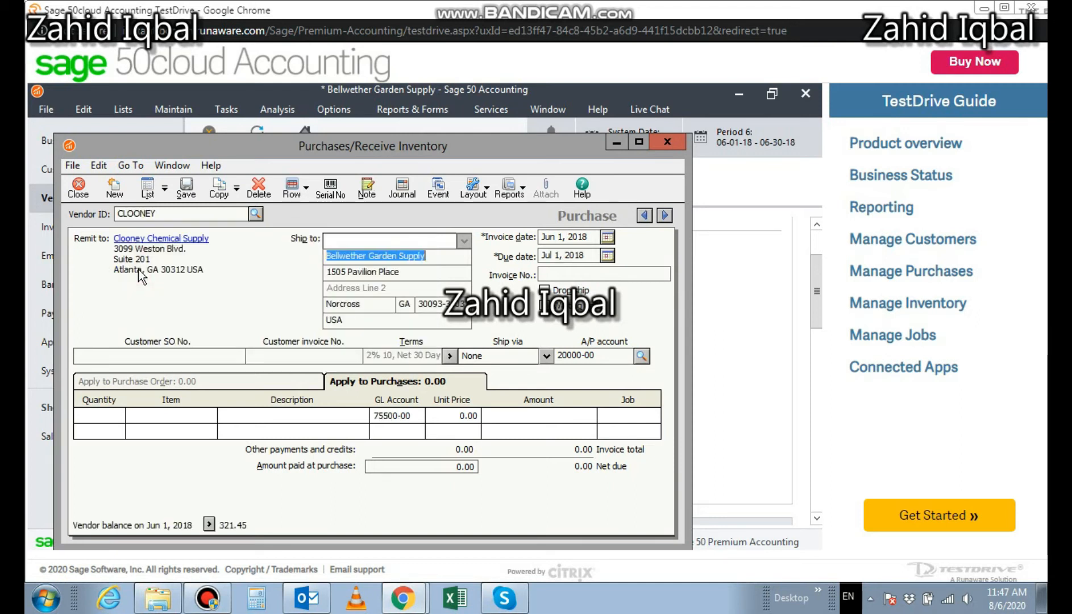
left_click(549, 274)
type("23")
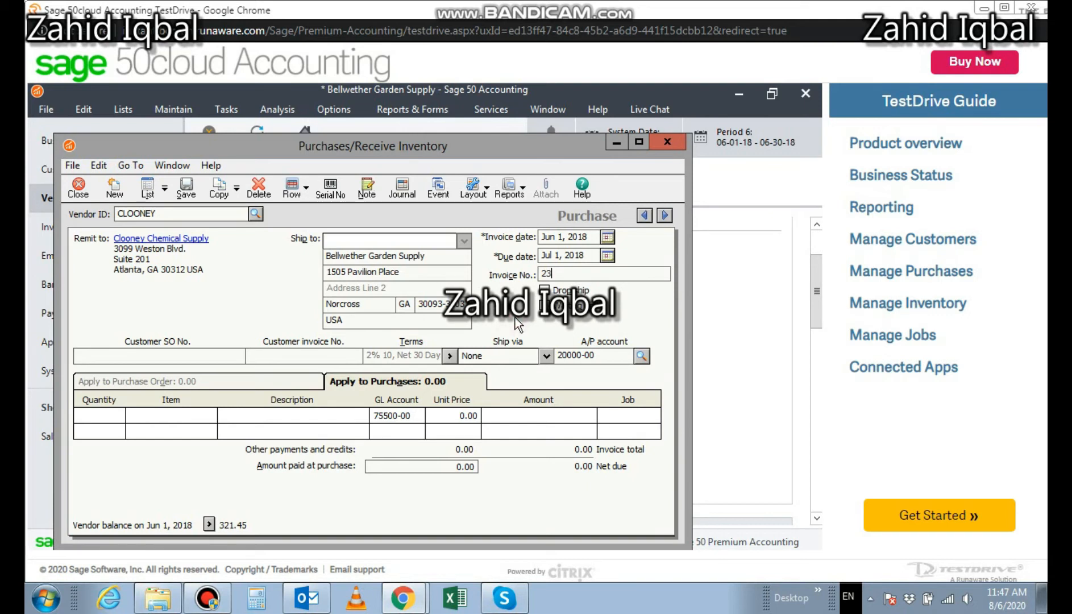
- Add a purchase line to the bill for quantity 1 of item AVRY-10100, Bird House Kit
left_click(117, 415)
type("1")
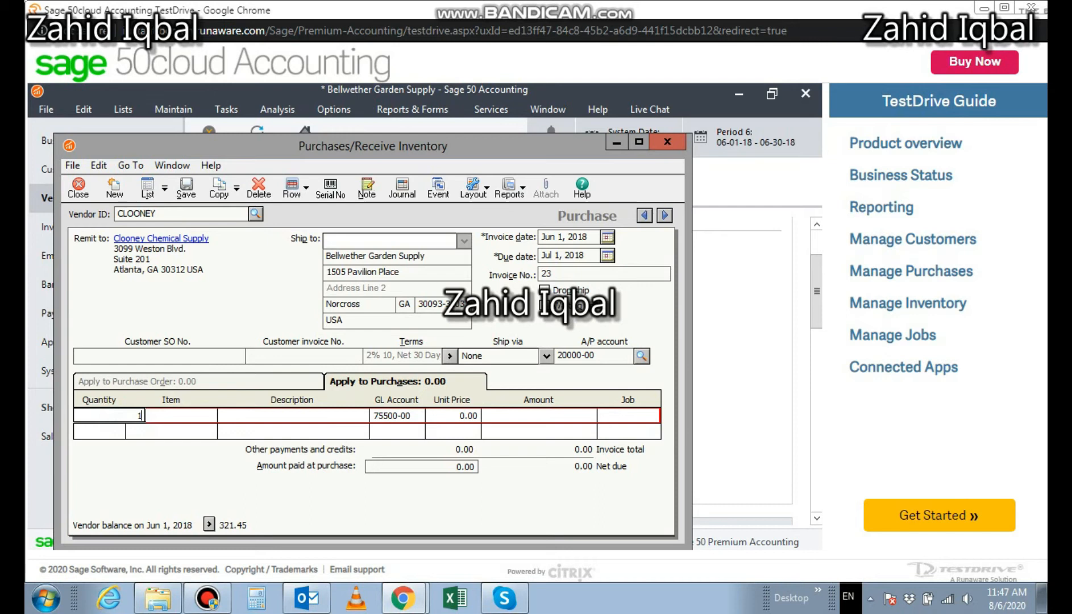
left_click(190, 414)
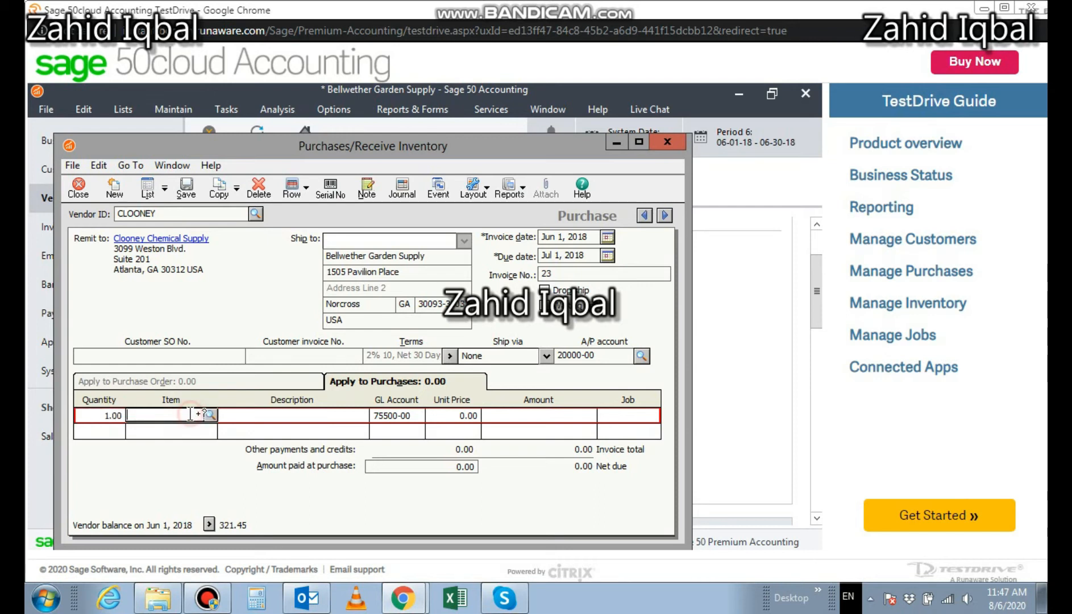
type("za")
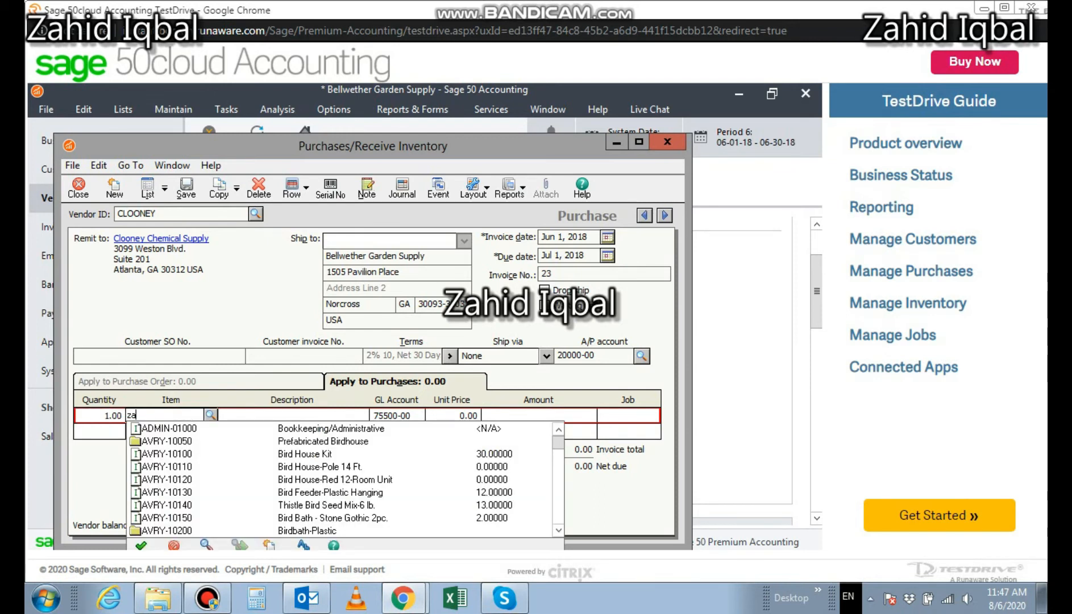
left_click(286, 455)
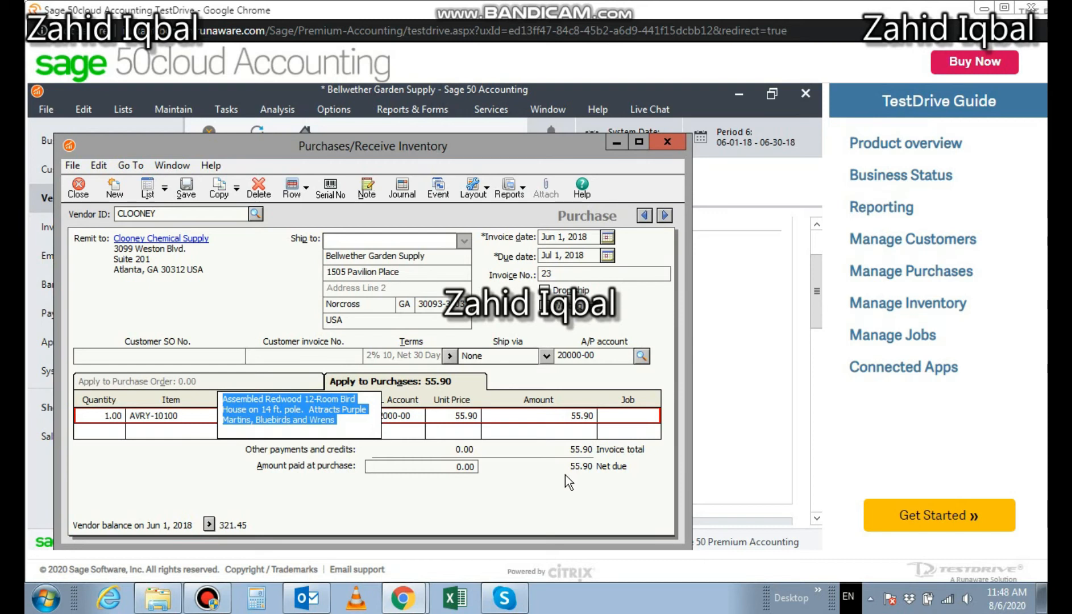
- Set the amount paid at purchase to 55.90 and try to save the bill
left_click(426, 468)
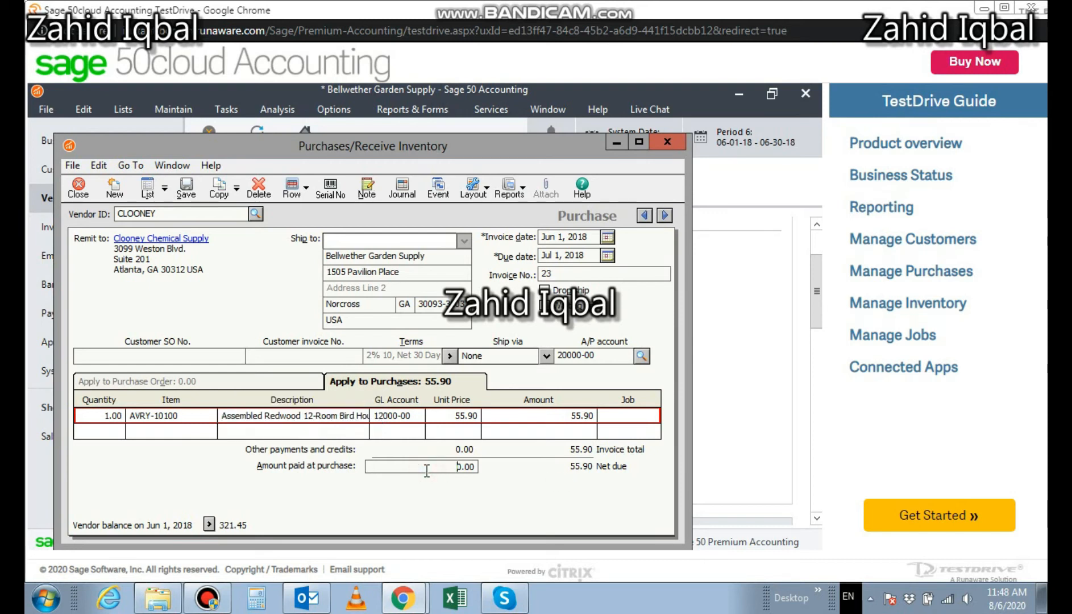
left_click_drag(426, 470, 534, 459)
type("55.90")
left_click(186, 193)
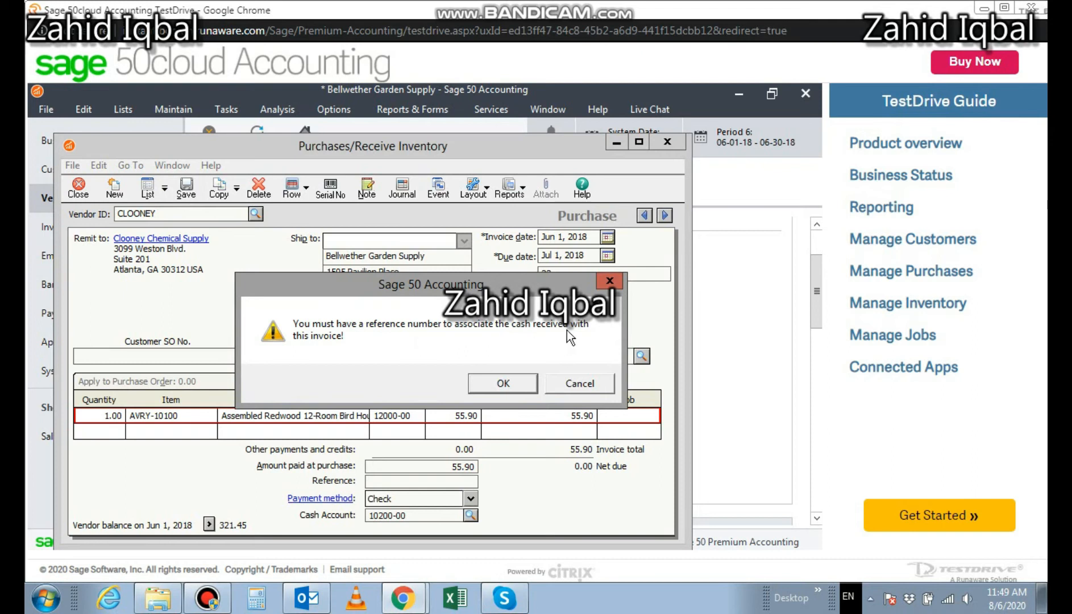
left_click(503, 384)
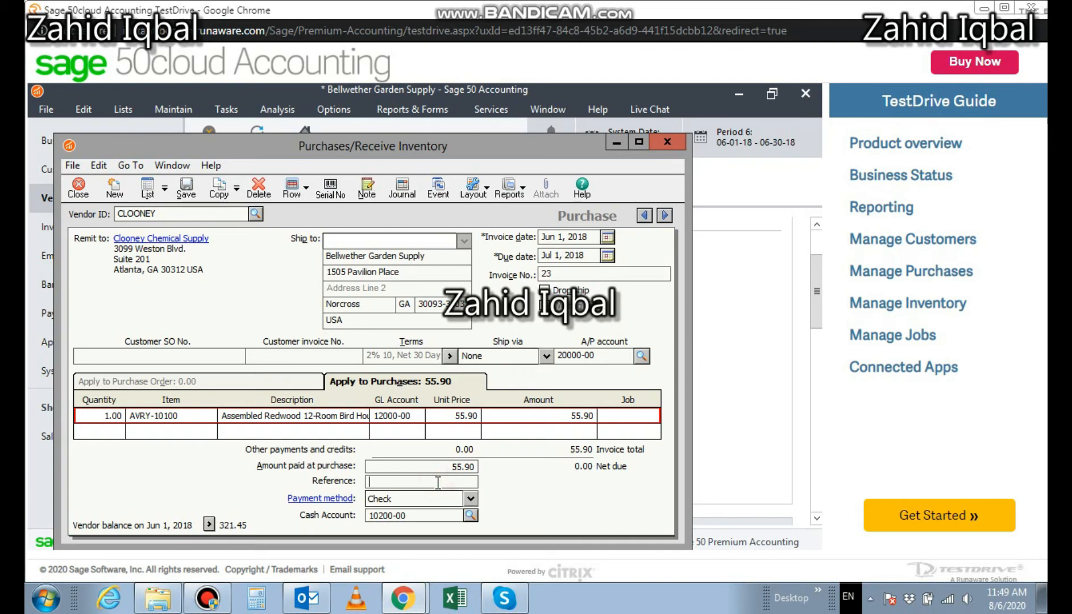
- Enter payment reference 34, then save the bill and close the Purchases/Receive Inventory form
type("34")
left_click(186, 189)
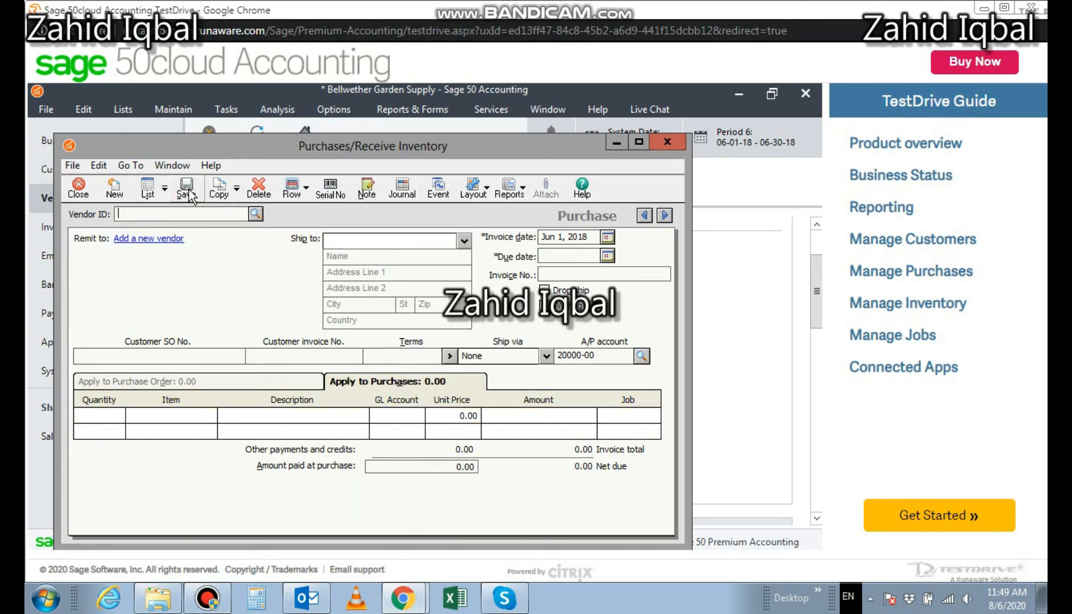
left_click(88, 190)
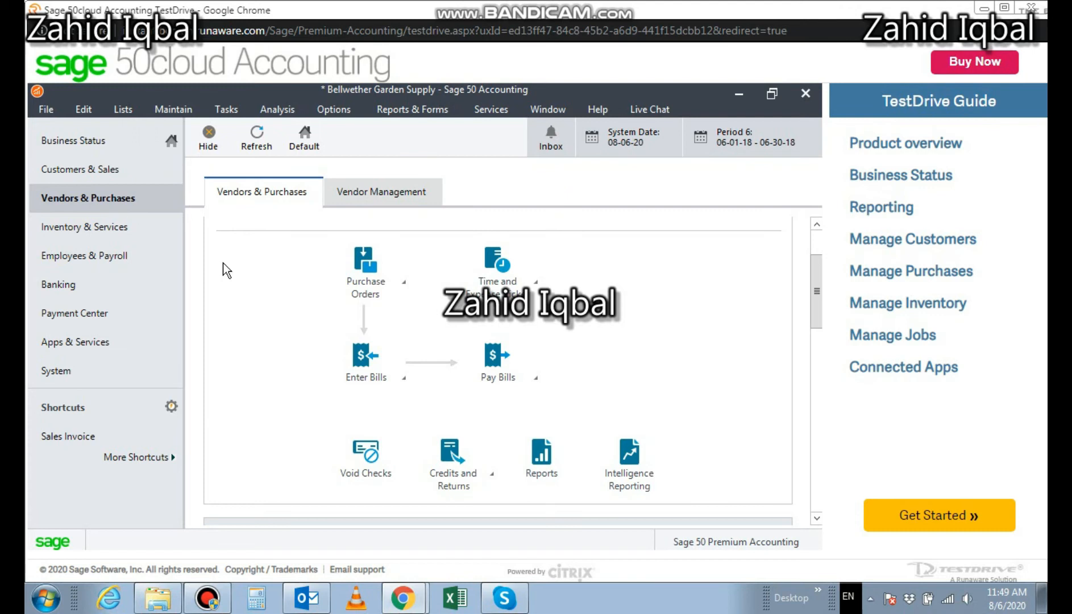
- Start a new bill payment for vendor AKERSON, Akerson Distribution
left_click(496, 378)
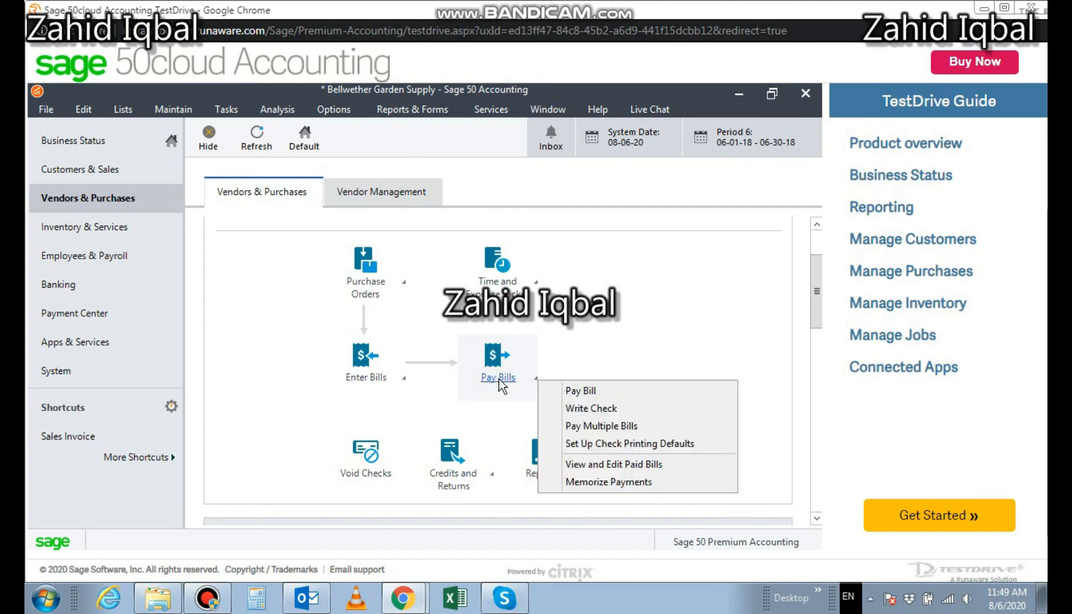
left_click(570, 390)
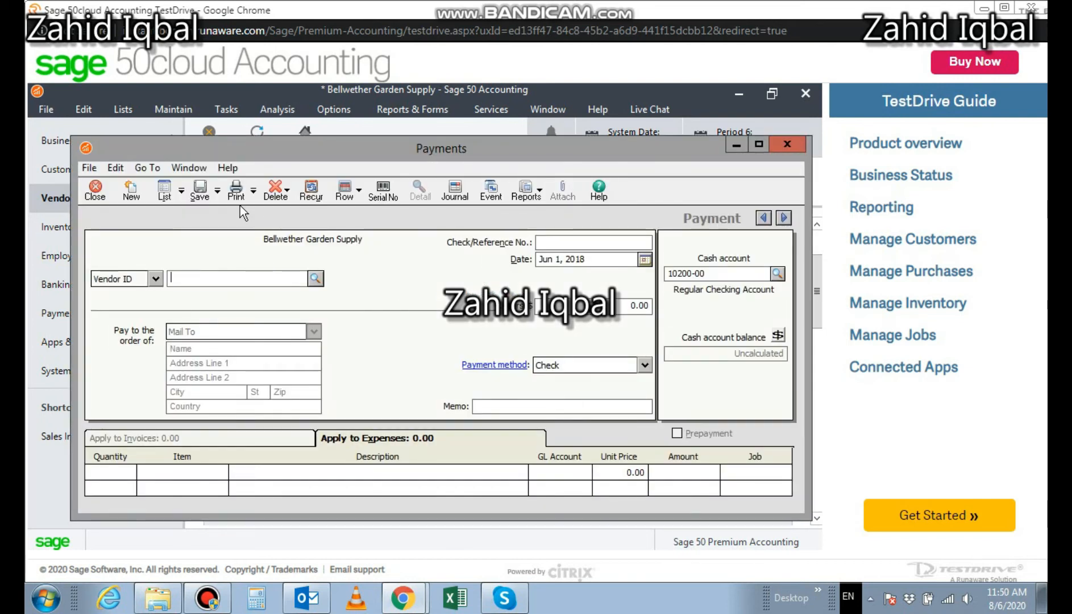
left_click(191, 276)
type("and")
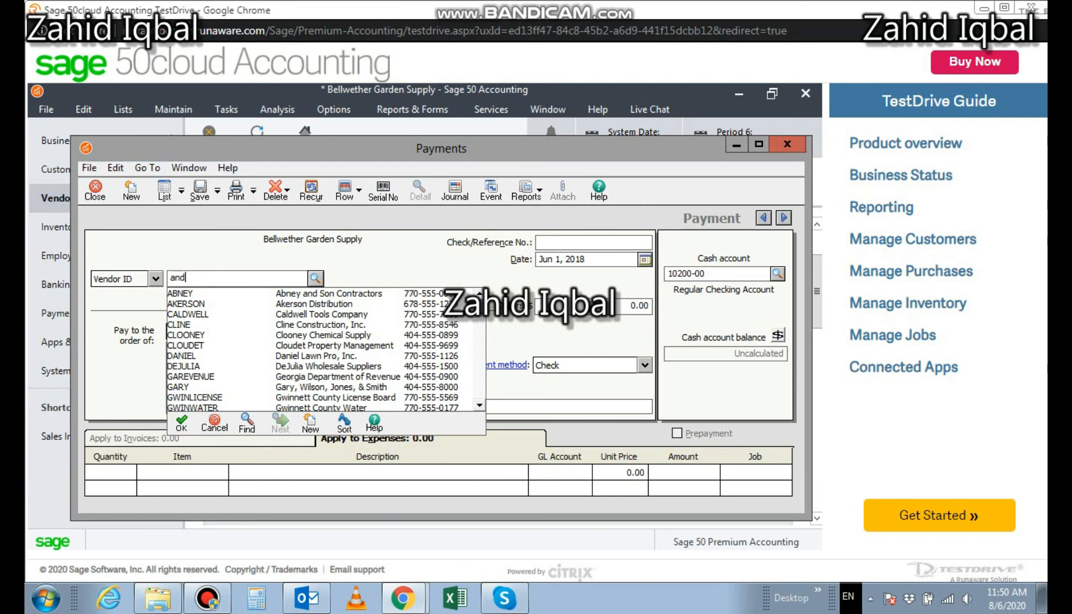
double_click(185, 305)
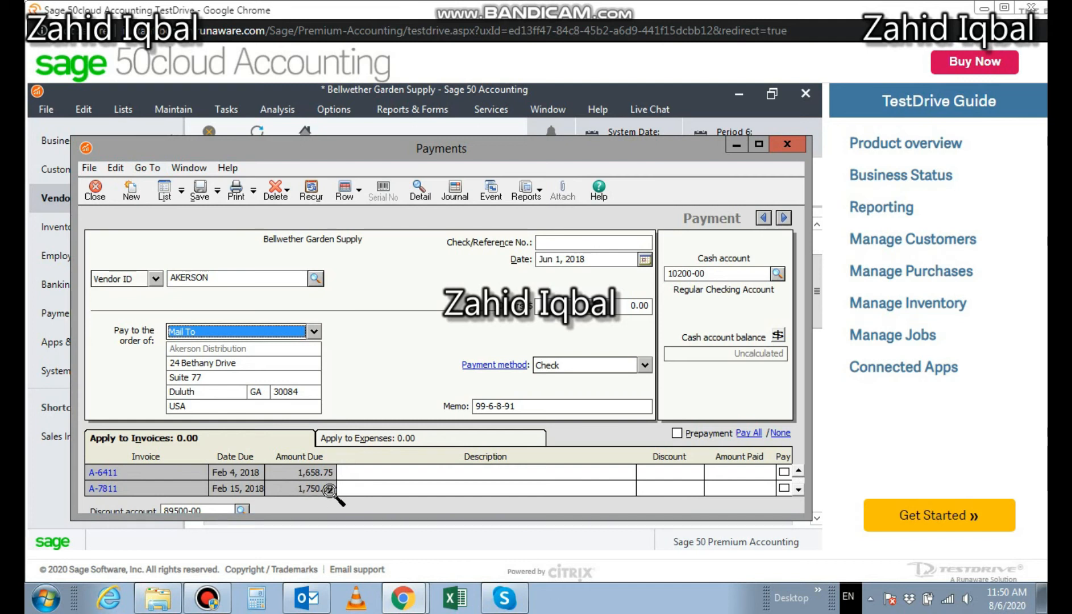
- Pay invoice A-7811 in full with check/reference number 23, then save the payment and close the Payments form
left_click(783, 488)
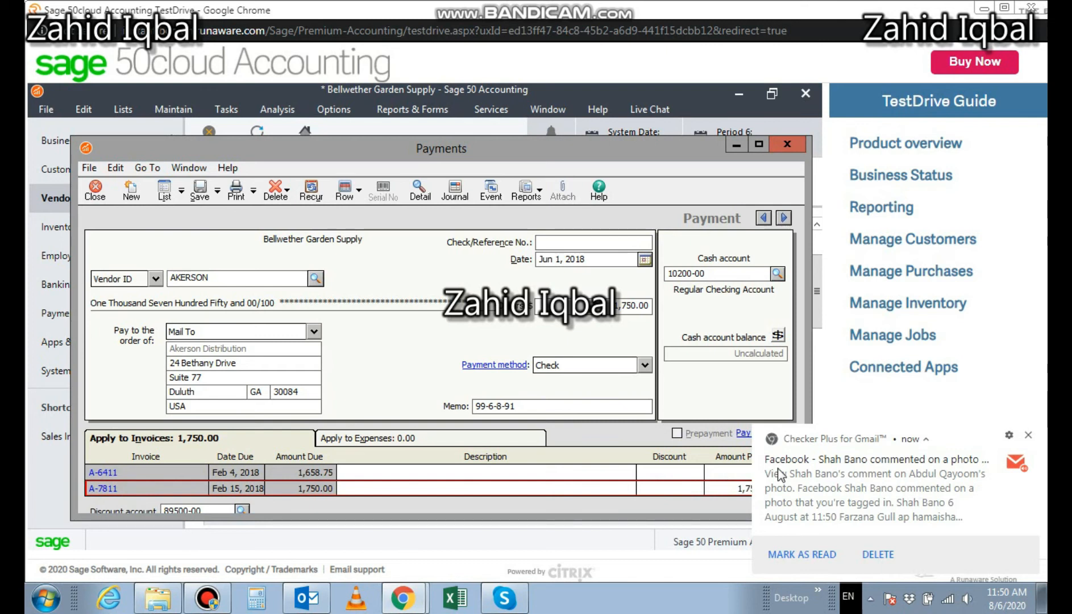
left_click(1028, 436)
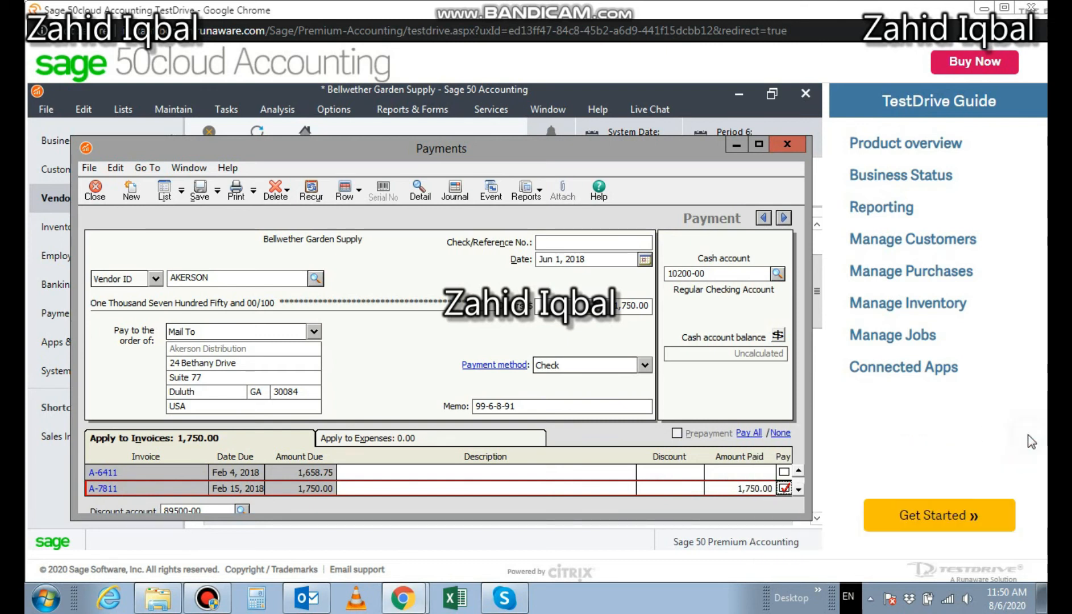
left_click(565, 243)
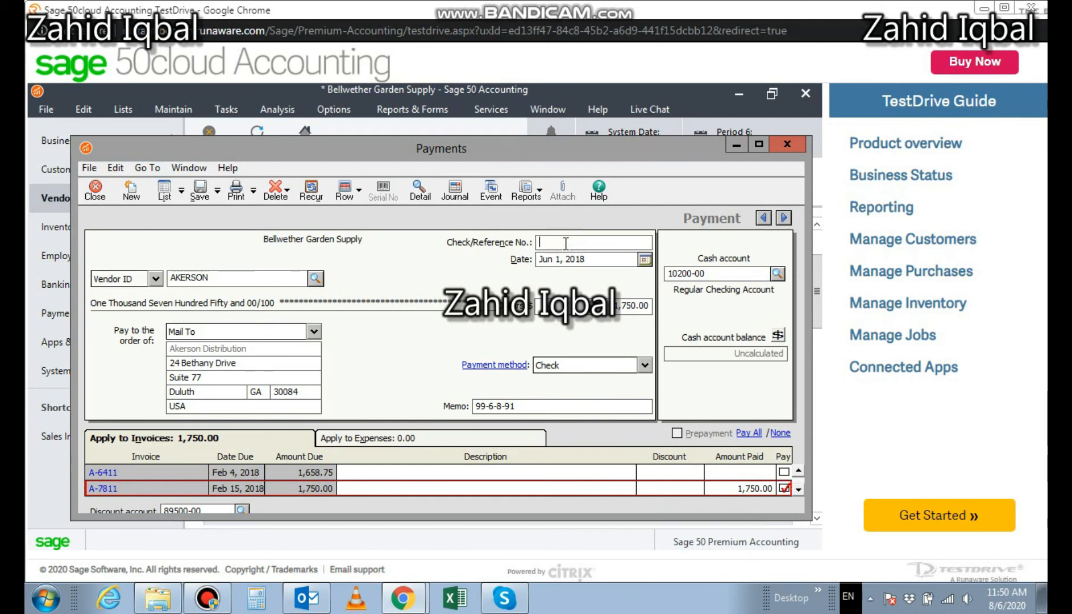
type("23")
left_click(198, 195)
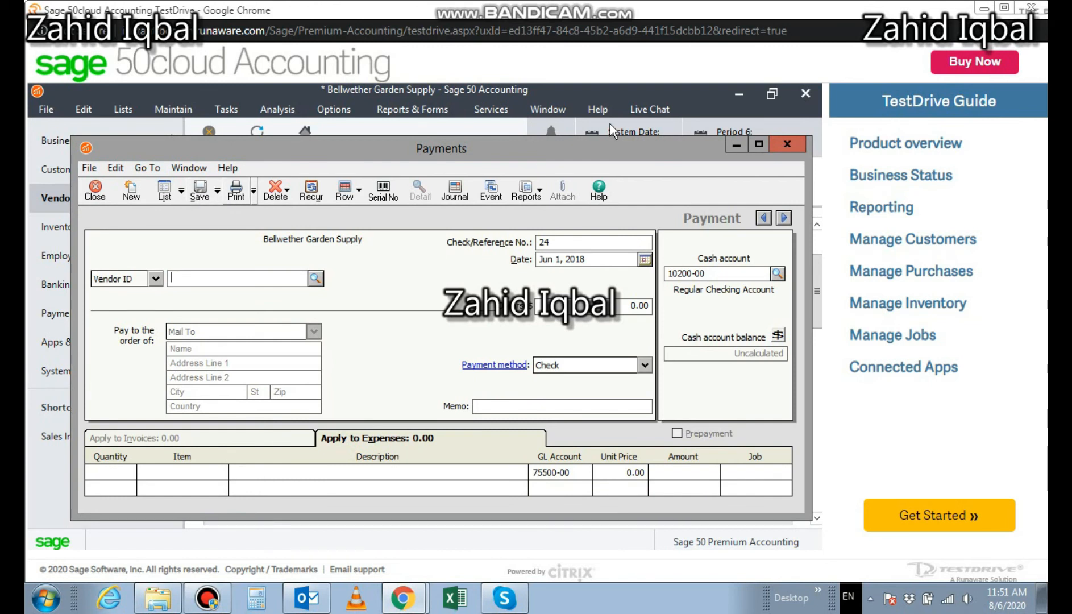
left_click(95, 194)
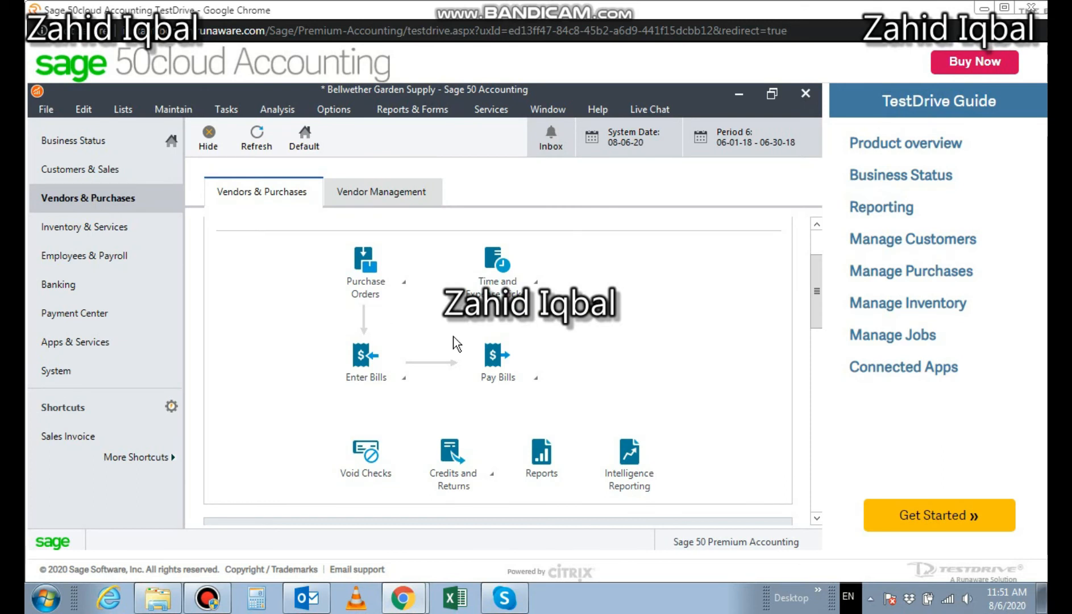
- Start a new vendor credit memo for vendor AKERSON
left_click_drag(815, 276, 777, 308)
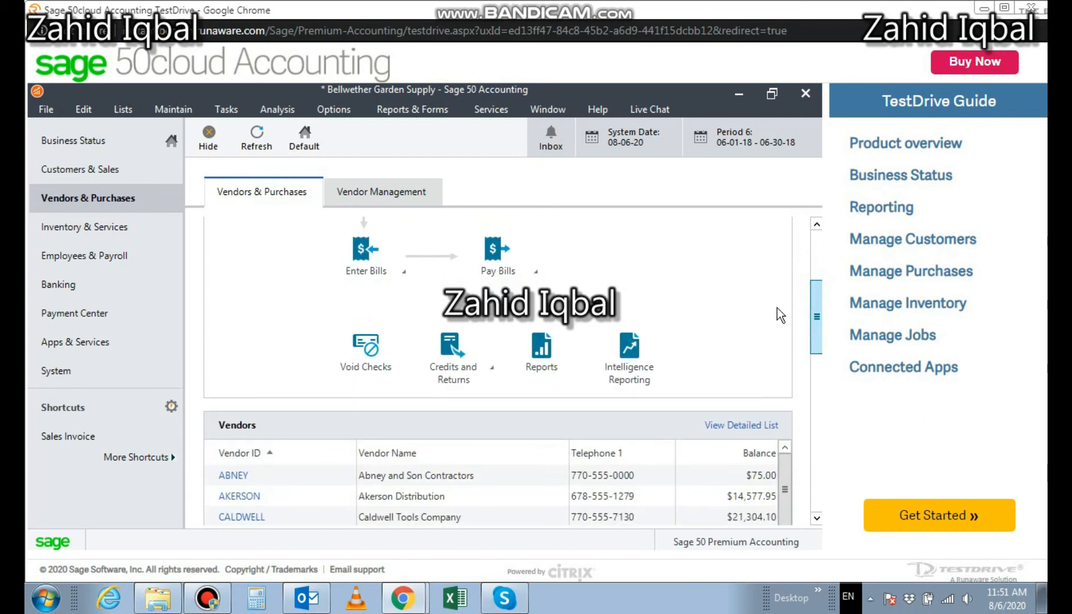
left_click(458, 384)
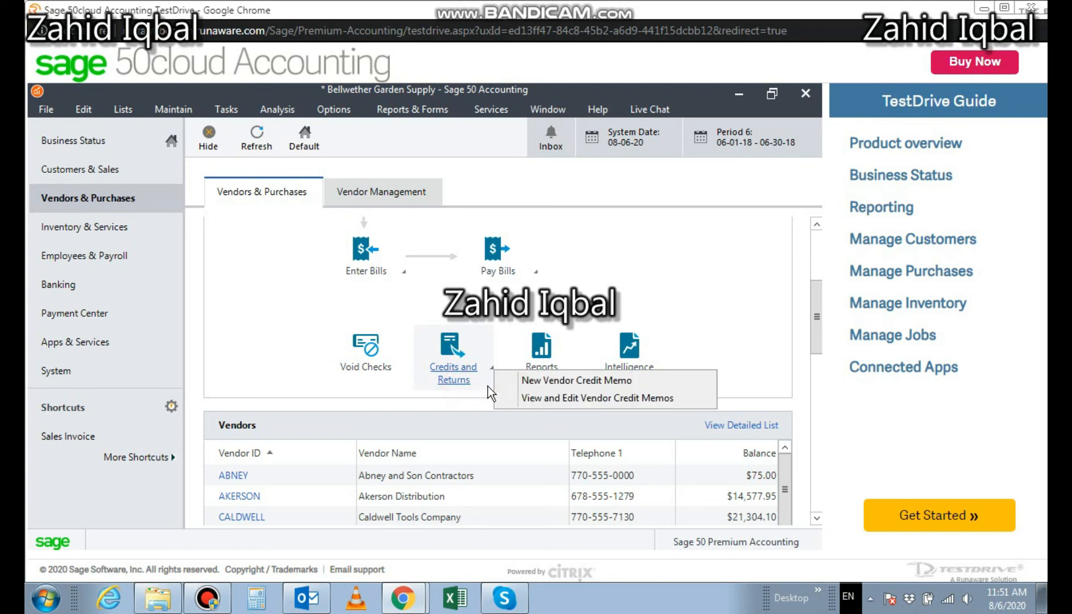
left_click(527, 381)
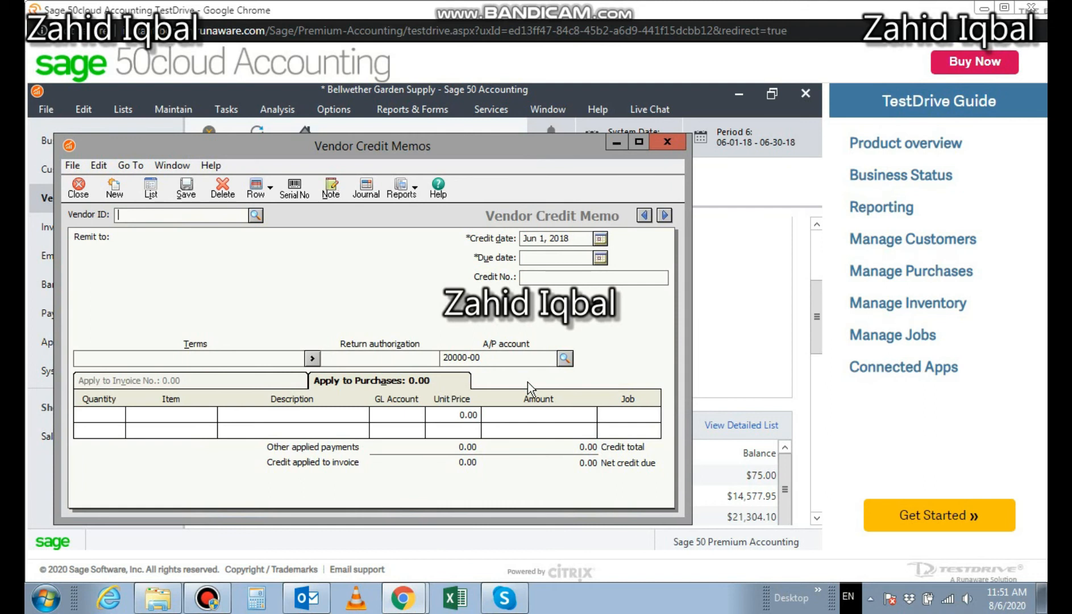
type("an")
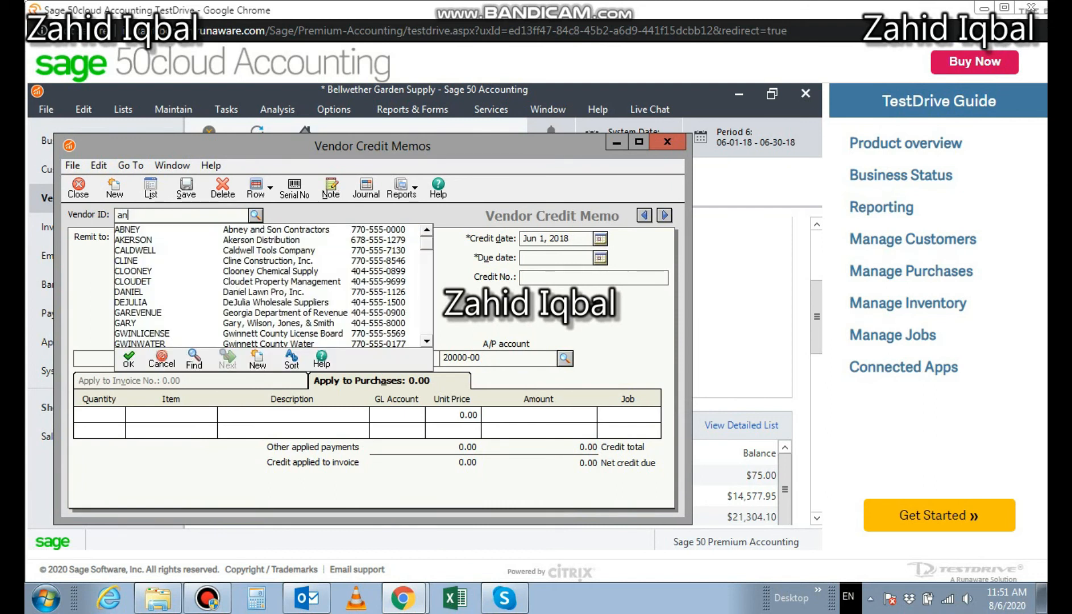
double_click(120, 240)
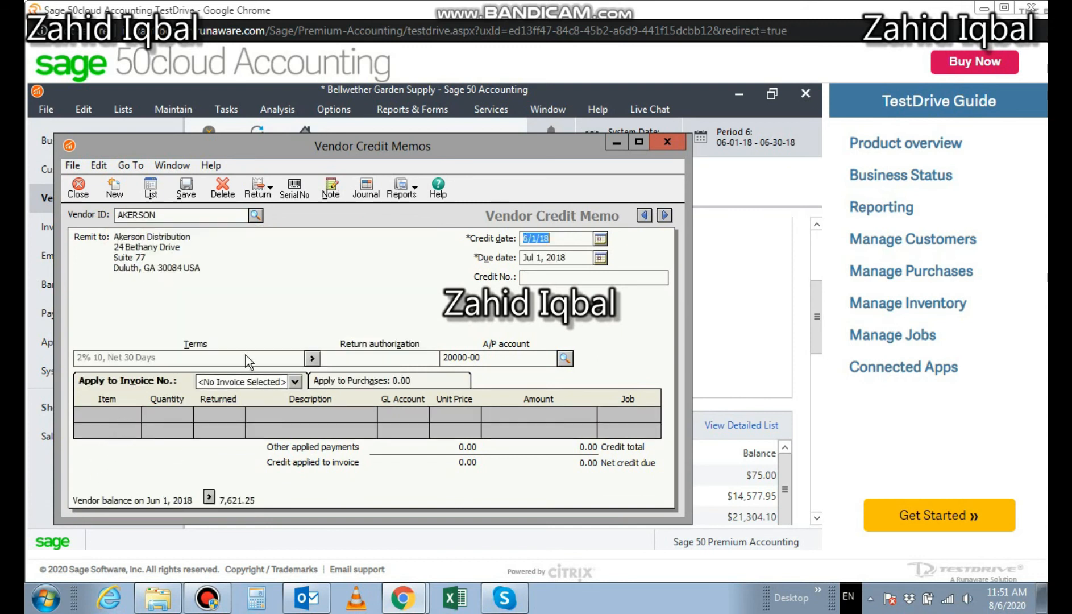
- Apply the credit memo to invoice A-6411 with a returned quantity of 50 for item SEFL-31170
left_click(294, 380)
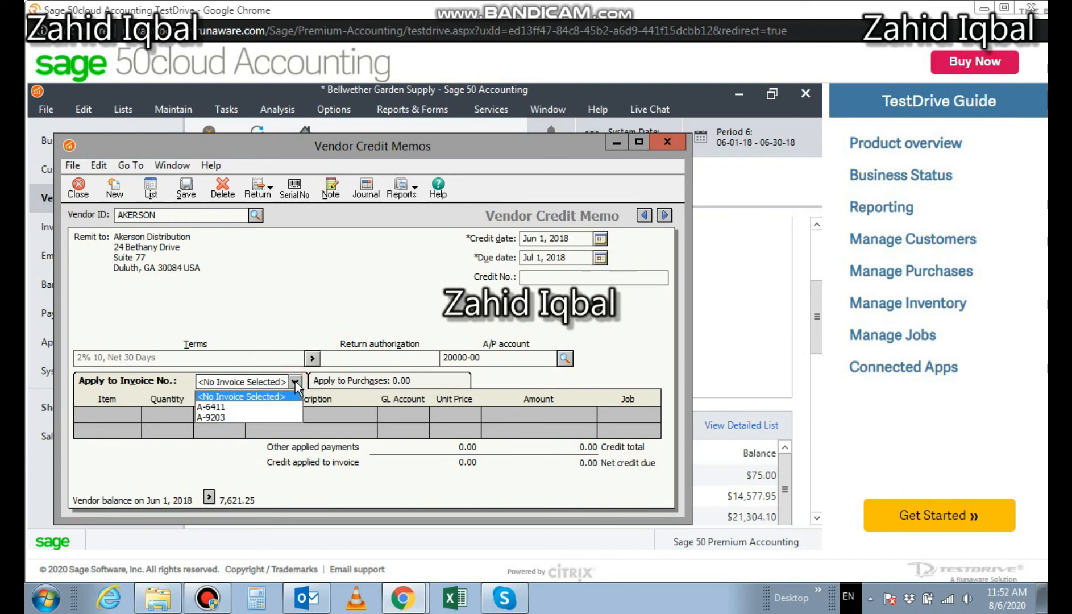
left_click(272, 406)
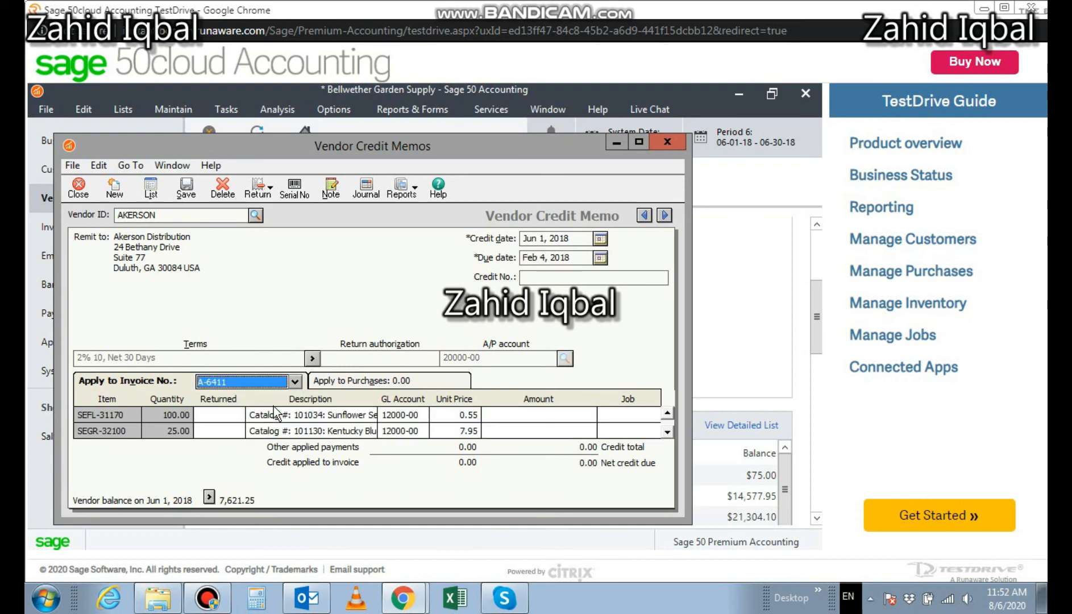
left_click(208, 413)
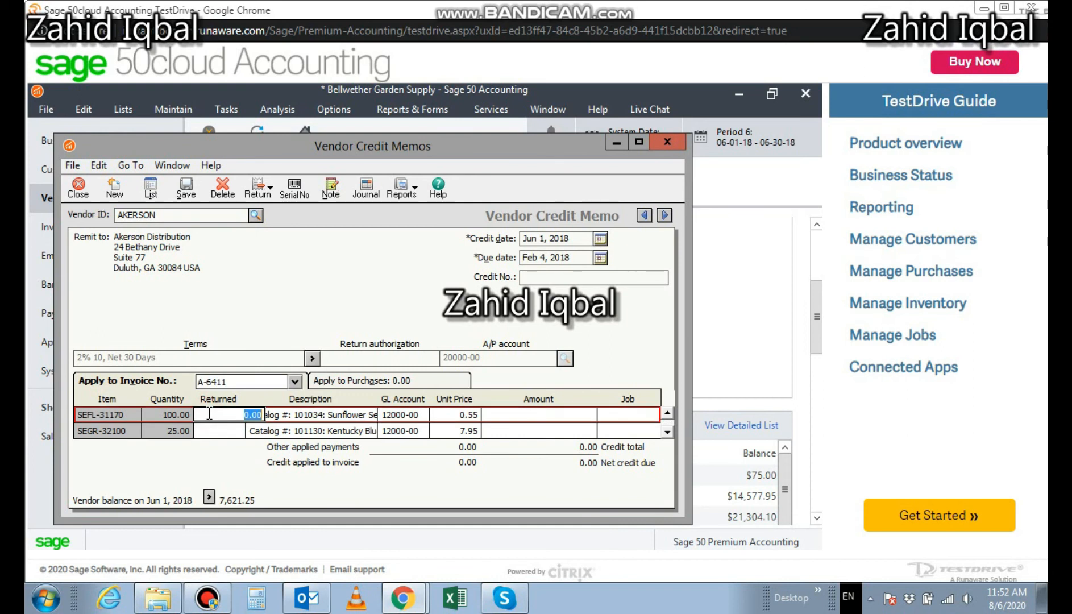
type("50")
- Enter credit number 23 and save the vendor credit memo
left_click(537, 275)
type("23")
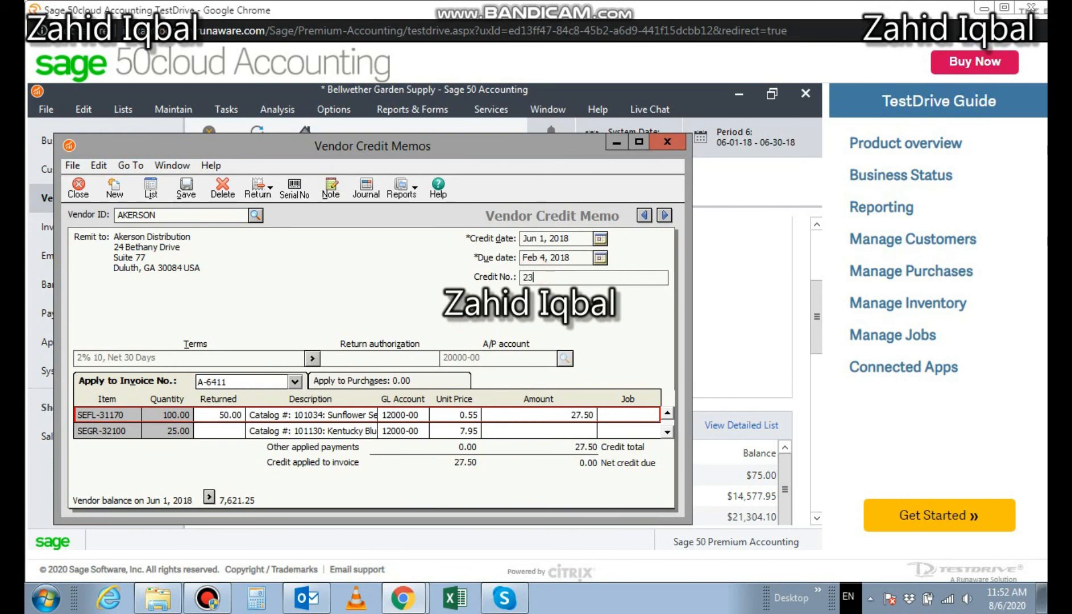
left_click(190, 193)
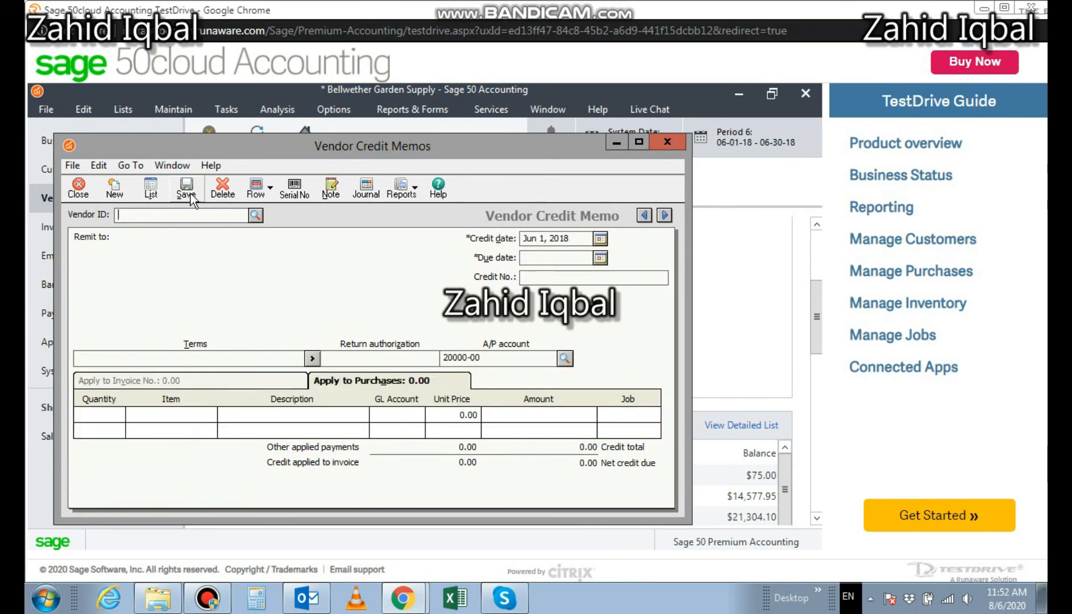
- Select vendor AKERSON on another blank credit memo
type("and")
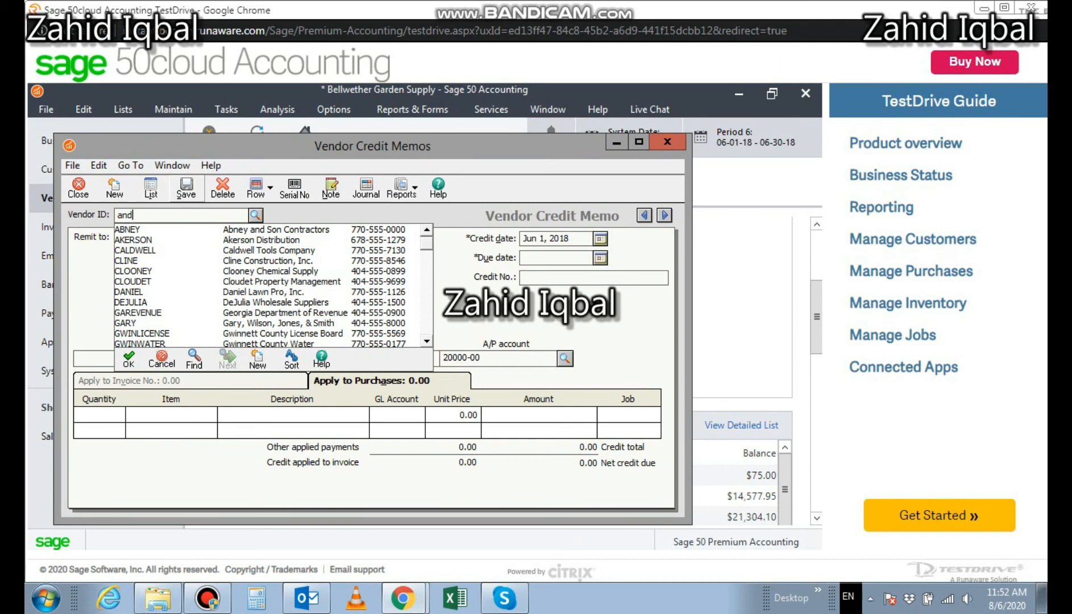
double_click(136, 239)
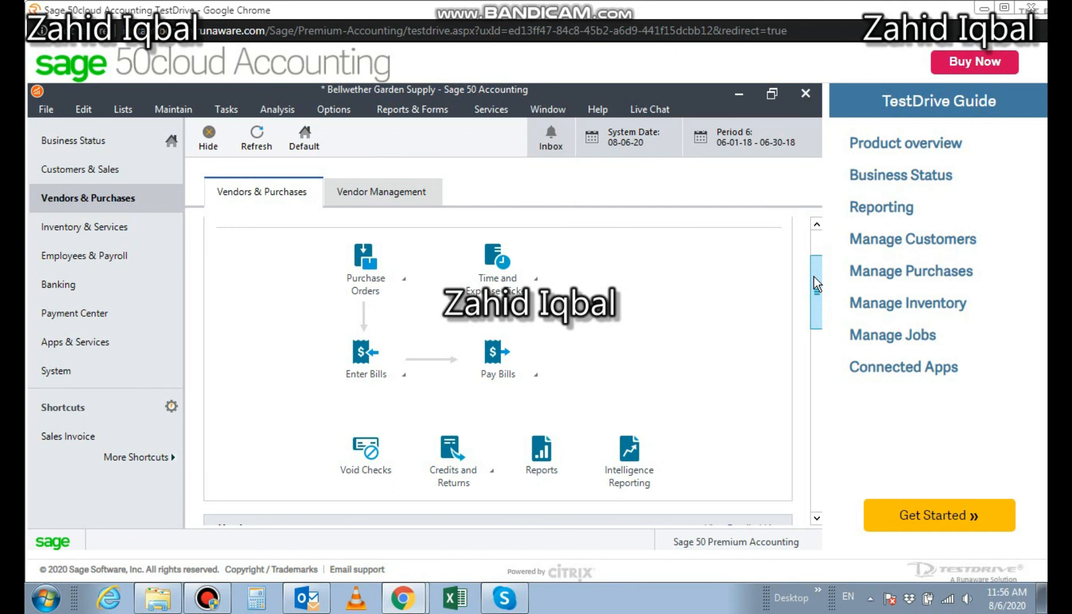
- Review the vendor balances, recently used vendor reports and aged payables on the Vendors & Purchases page
left_click_drag(813, 277, 808, 339)
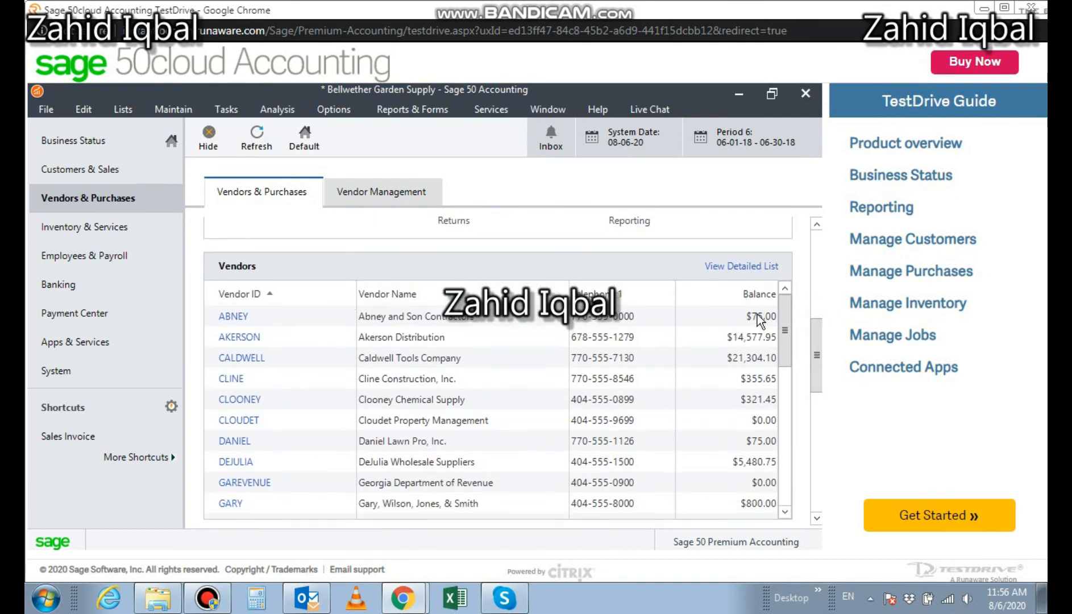
left_click(816, 335)
left_click_drag(816, 345, 809, 389)
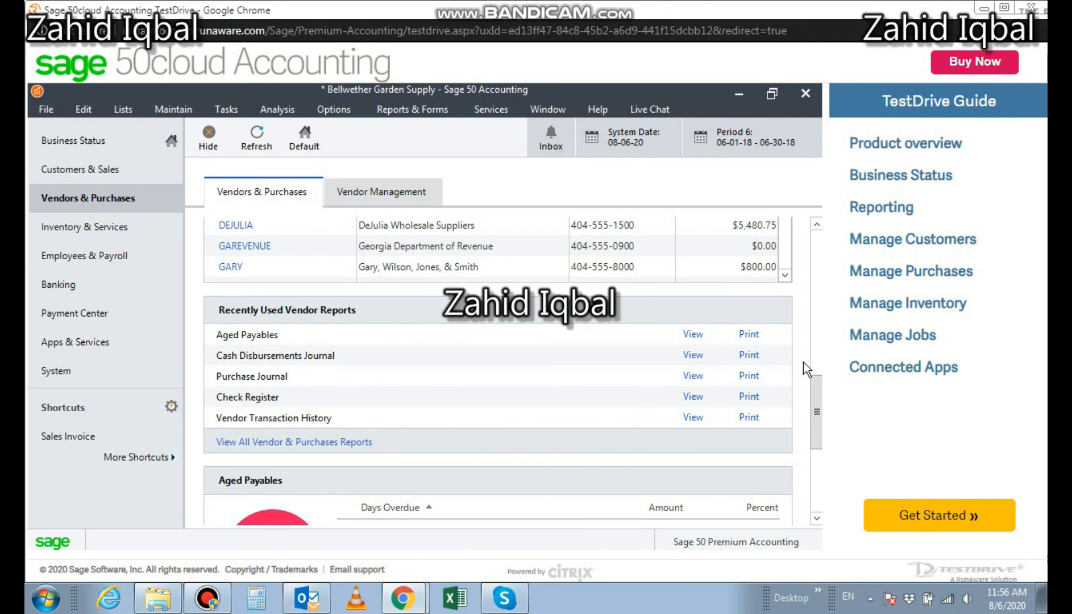
left_click_drag(815, 380, 814, 426)
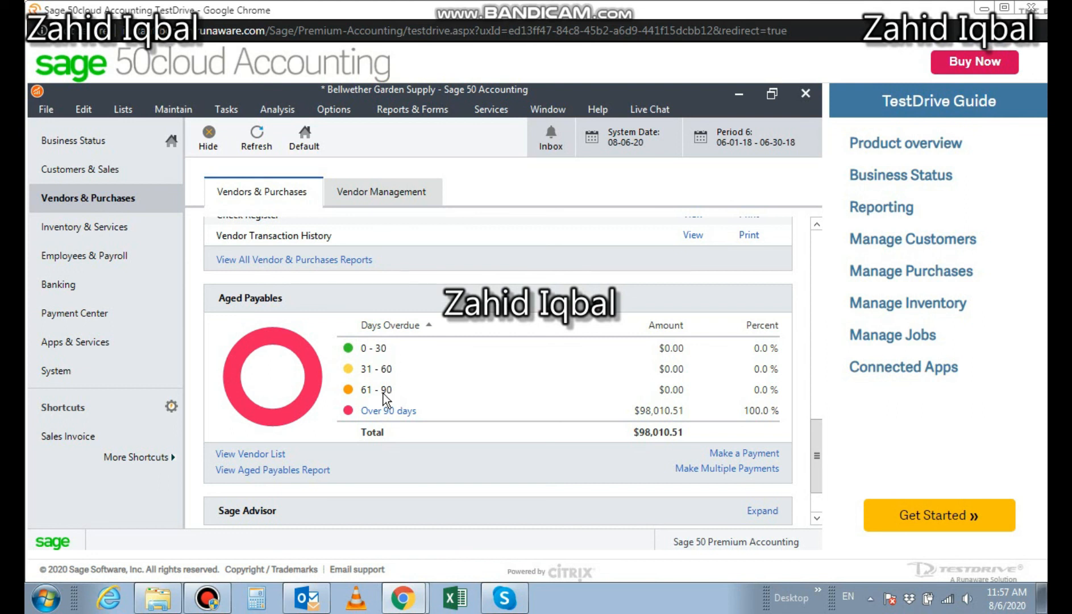
left_click(818, 443)
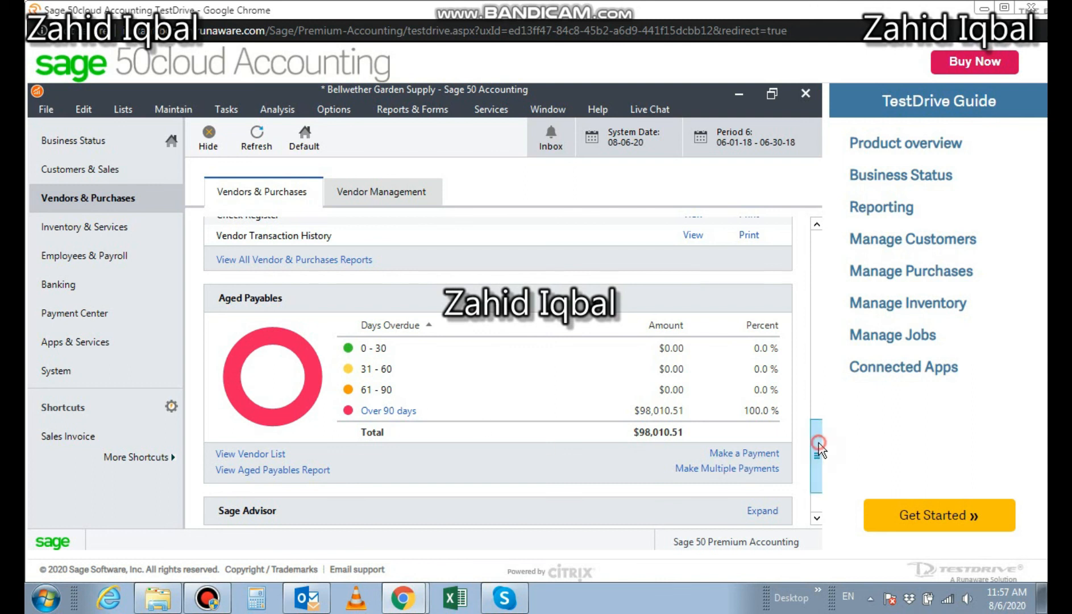
left_click_drag(815, 458, 818, 225)
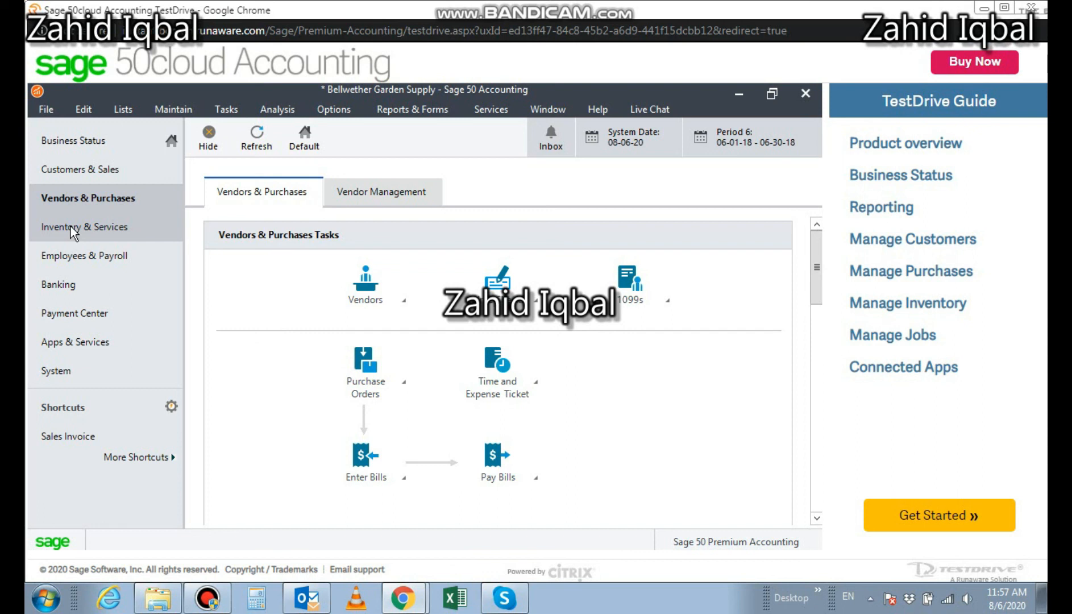
- Switch to the other Chrome window to view the Sage 50 Accounting Training-Urdu/Hindi playlist on YouTube
mouse_move(401, 607)
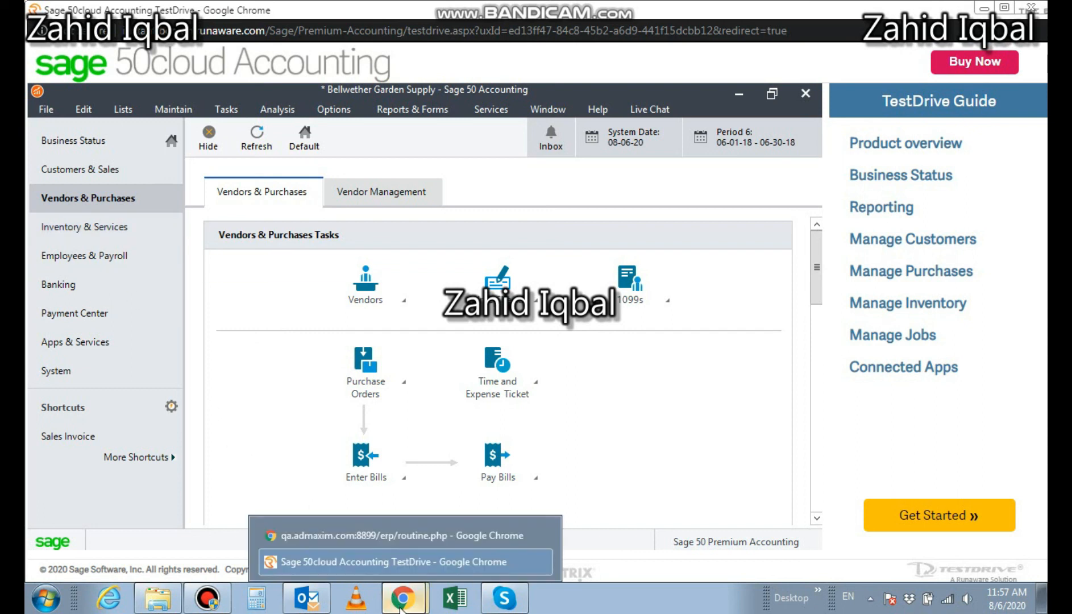
left_click(398, 534)
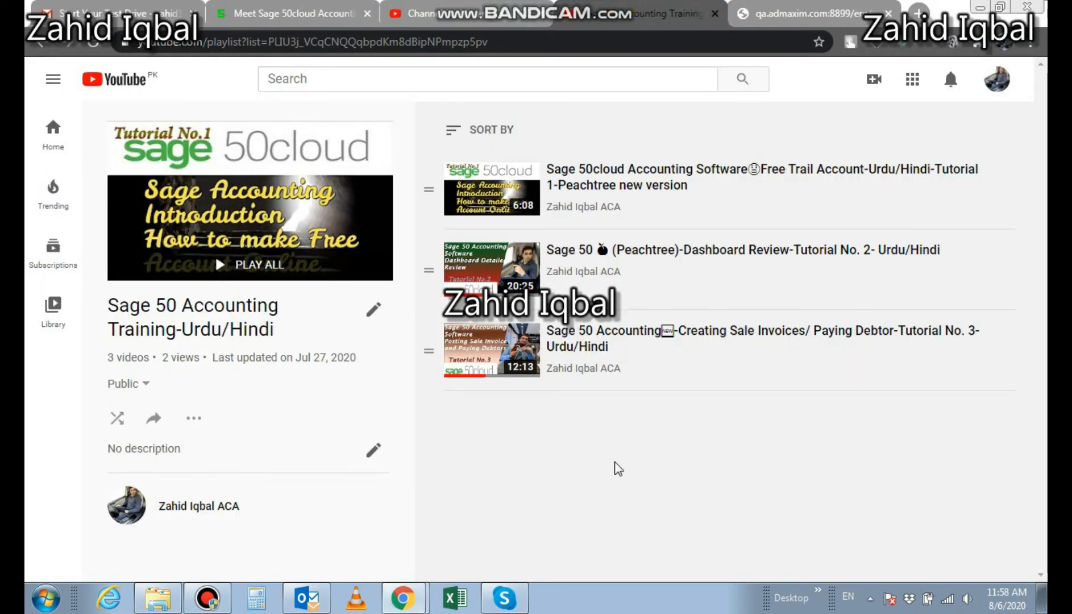